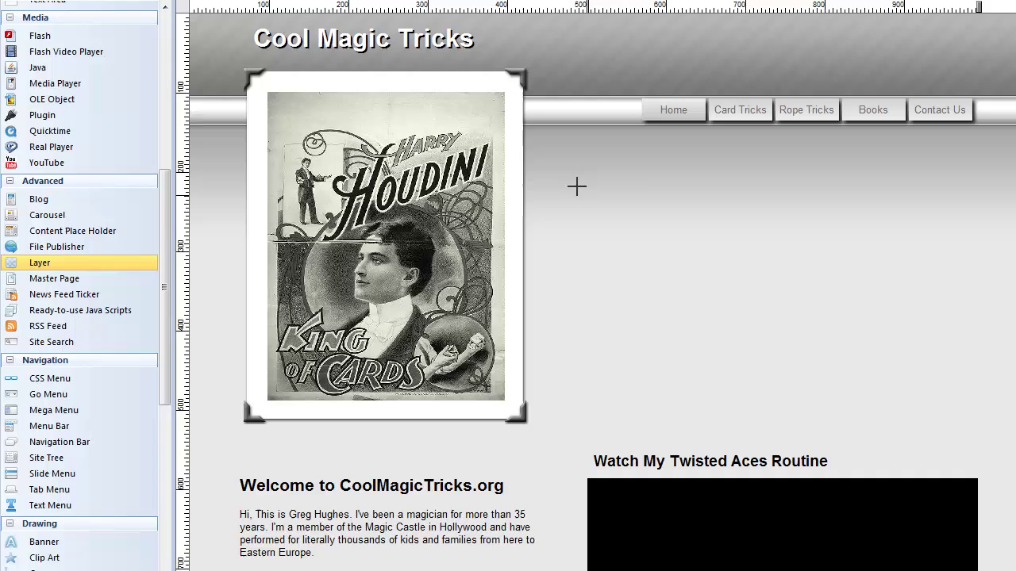
Draw a white layer right of the Houdini poster, then resize and position it below the navigation bar.
left_click_drag(576, 186, 959, 390)
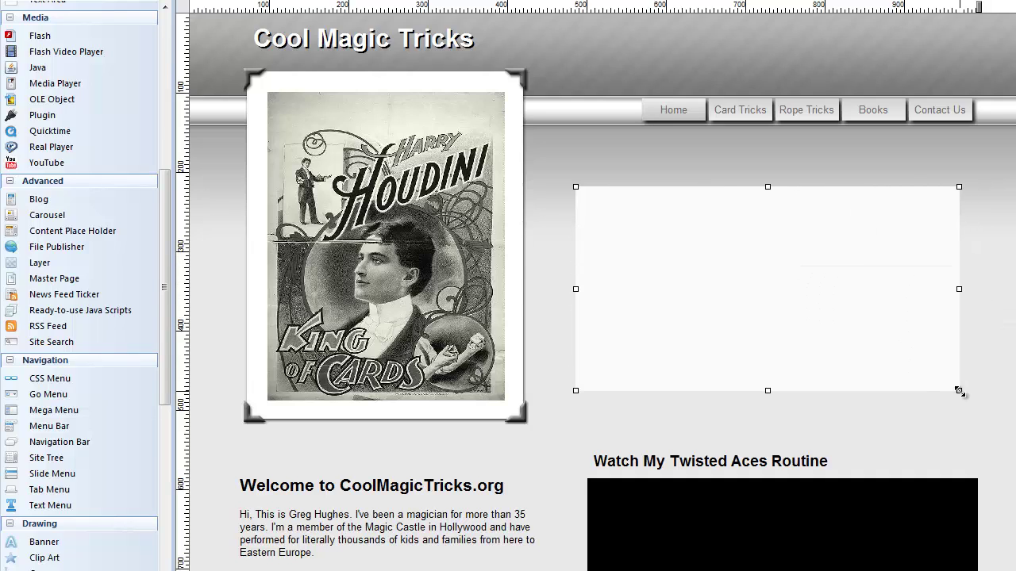
left_click_drag(828, 329, 806, 329)
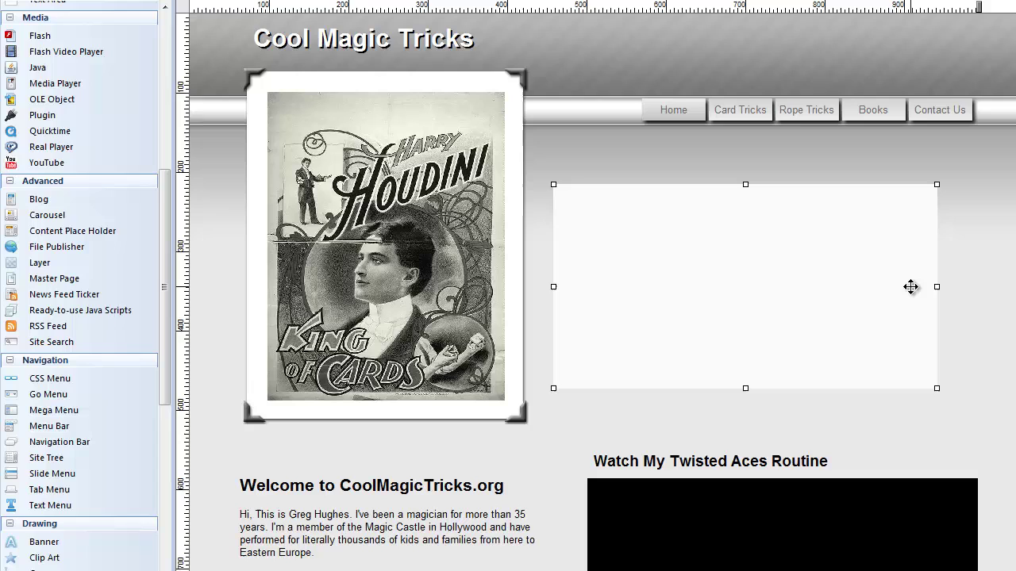
mouse_move(910, 287)
left_mouse_down()
mouse_move(876, 319)
mouse_move(911, 265)
mouse_move(969, 310)
mouse_move(904, 308)
mouse_move(934, 280)
mouse_move(926, 274)
mouse_move(910, 312)
mouse_move(947, 293)
mouse_move(924, 277)
left_mouse_up()
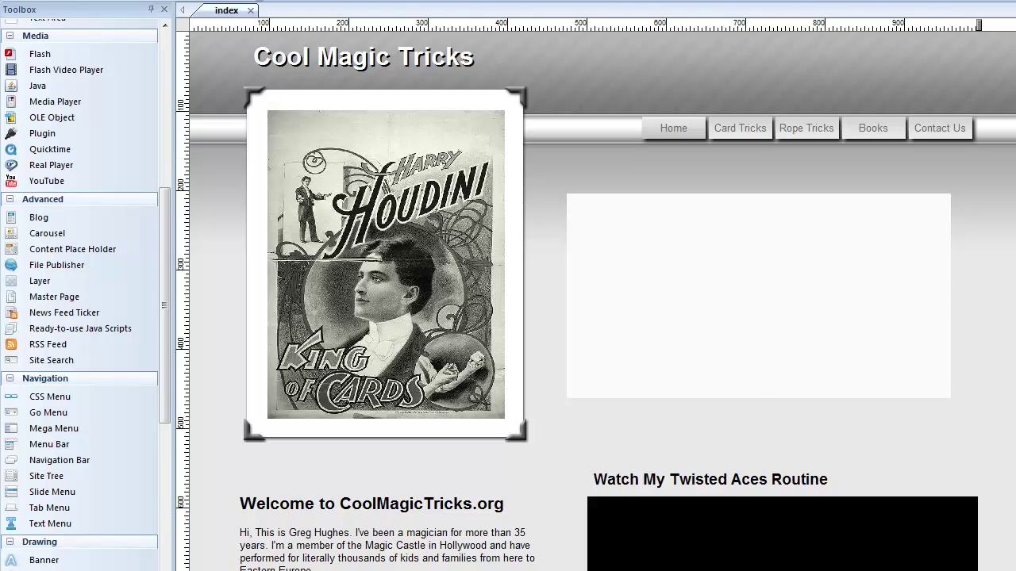
Move the white layer down to the lower left, below the welcome text and video.
left_click(783, 212)
scroll(784, 159, "down", 3)
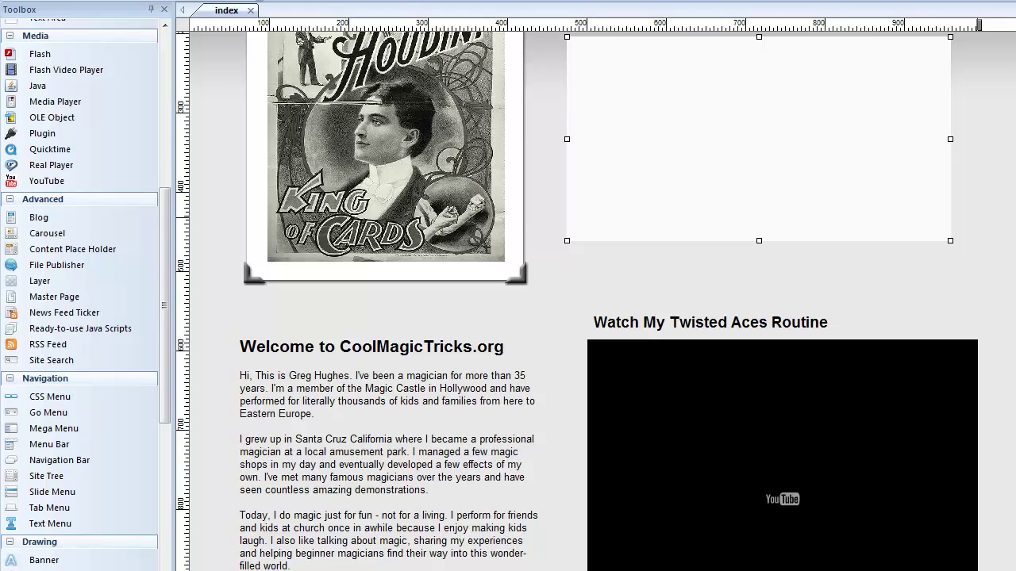
left_click_drag(855, 127, 765, 436)
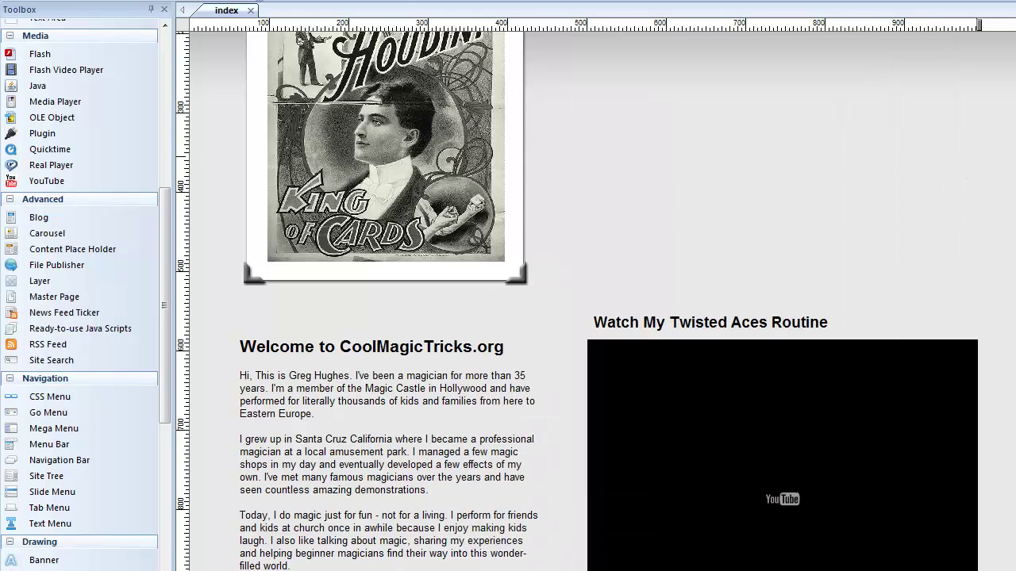
scroll(620, 337, "down", 7)
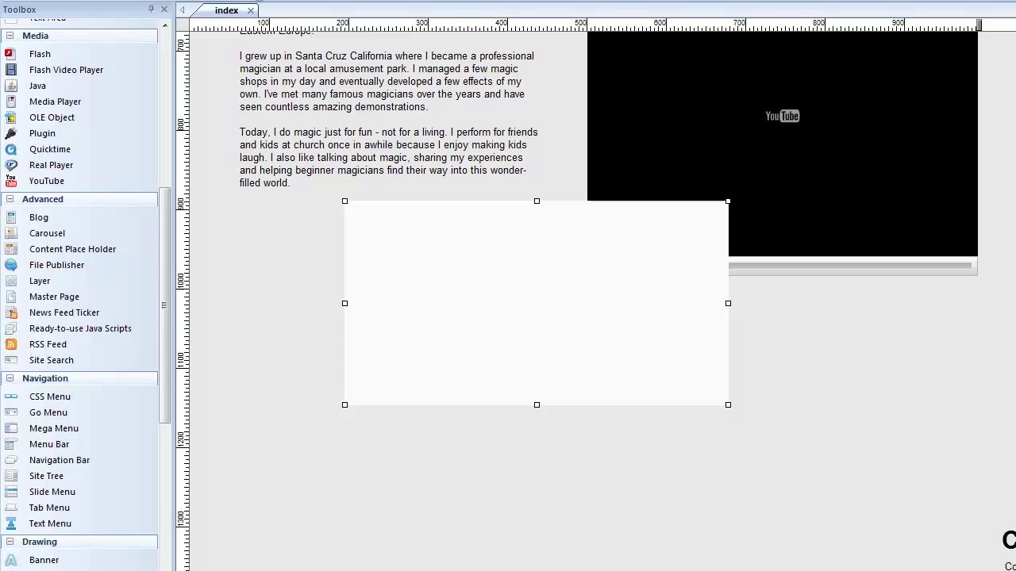
left_click_drag(619, 337, 451, 438)
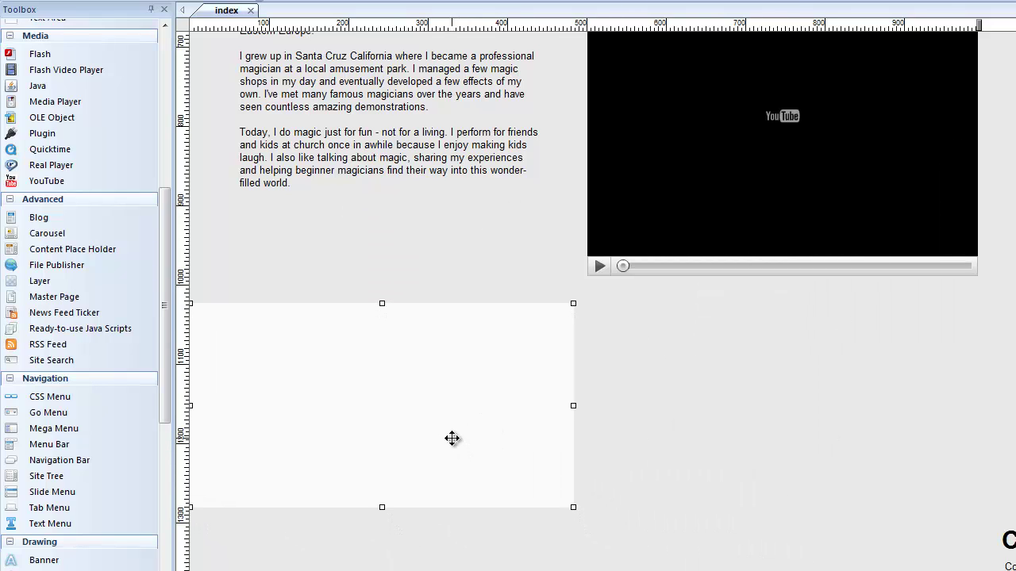
Make the layer shorter and stretch it wide across the page.
left_click_drag(382, 508, 369, 438)
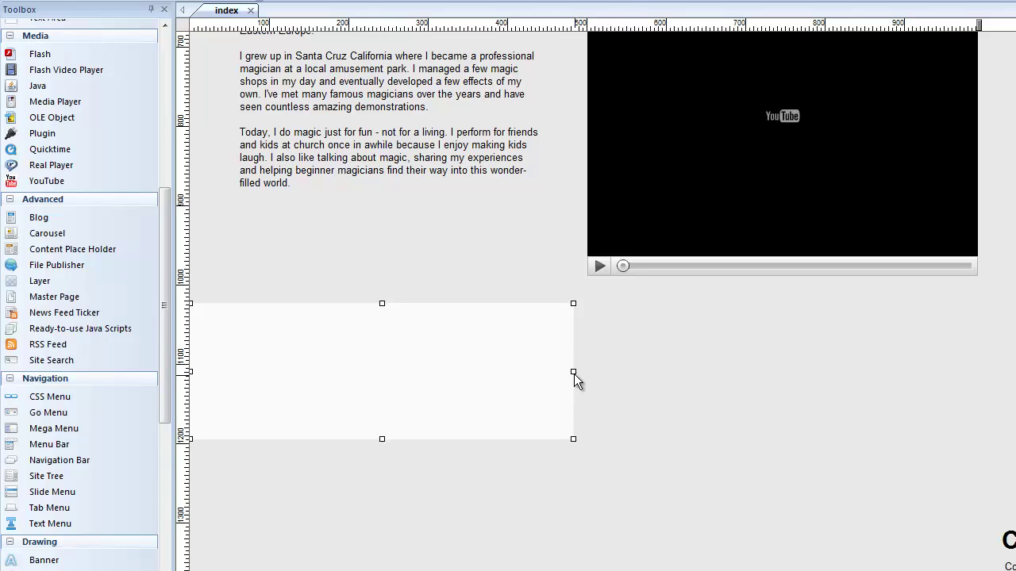
left_click_drag(573, 371, 910, 373)
left_click_drag(498, 395, 468, 395)
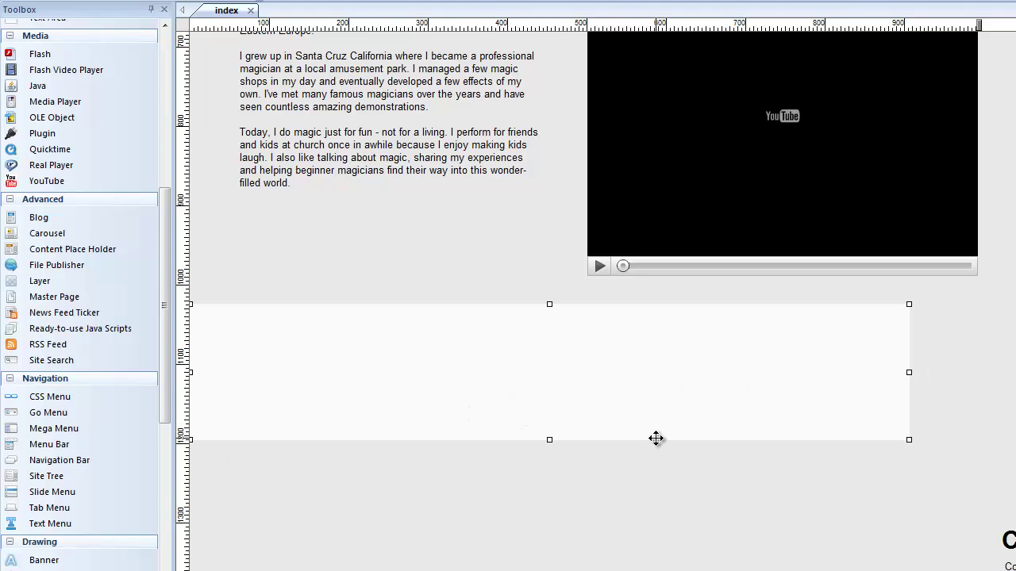
left_click(595, 460)
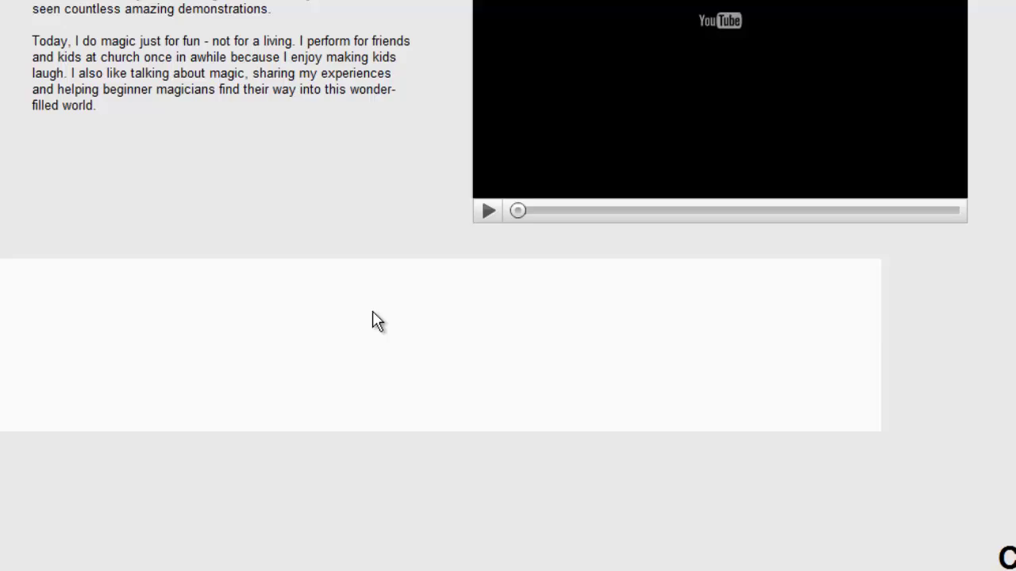
double_click(396, 329)
left_click_drag(632, 60, 638, 32)
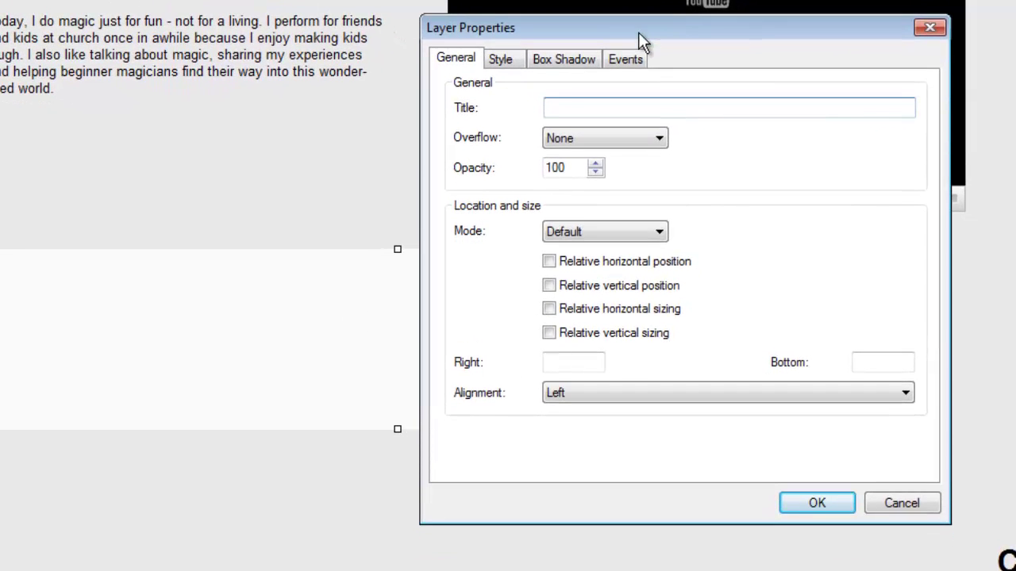
left_click(502, 60)
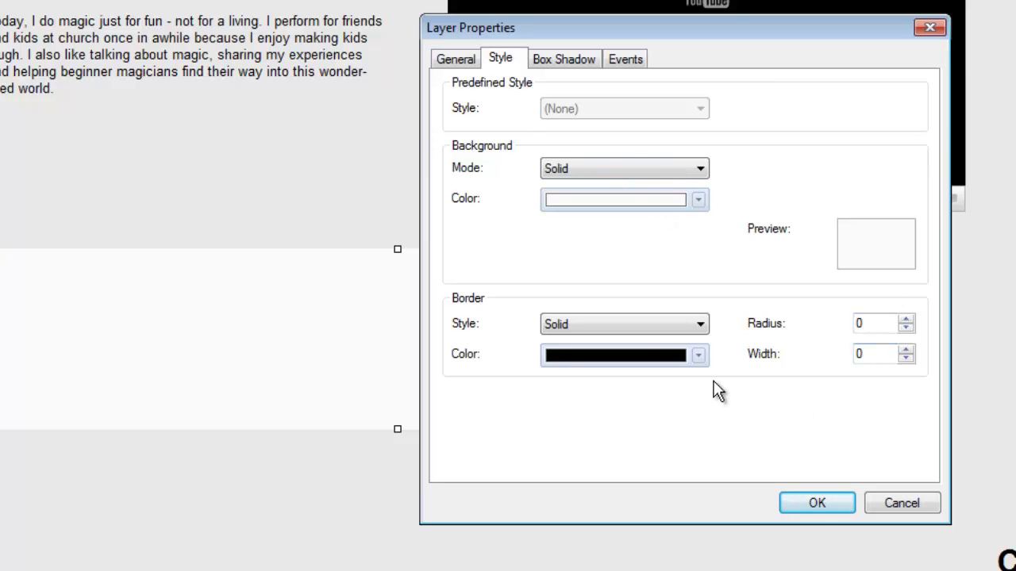
left_click(560, 63)
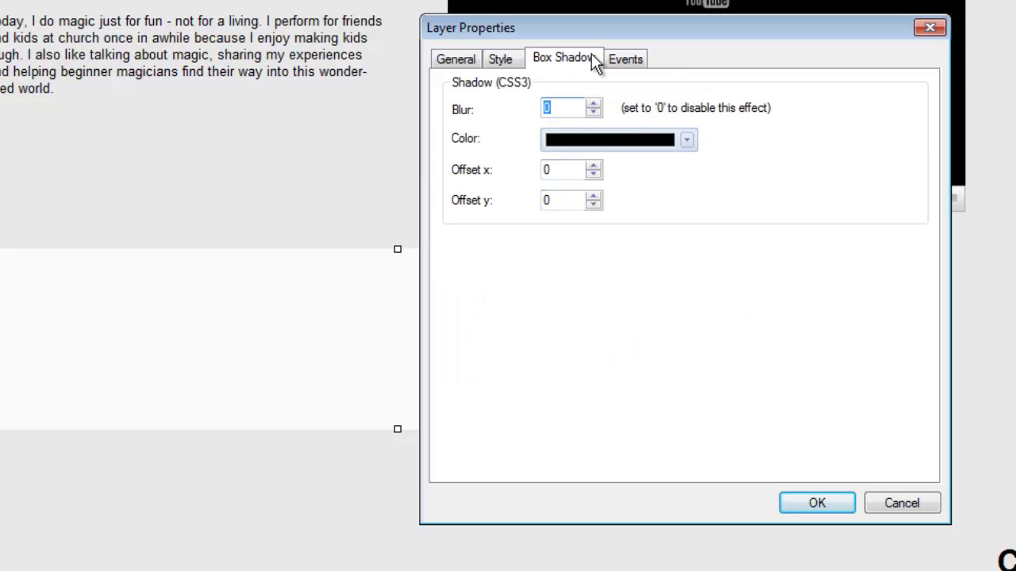
left_click(626, 62)
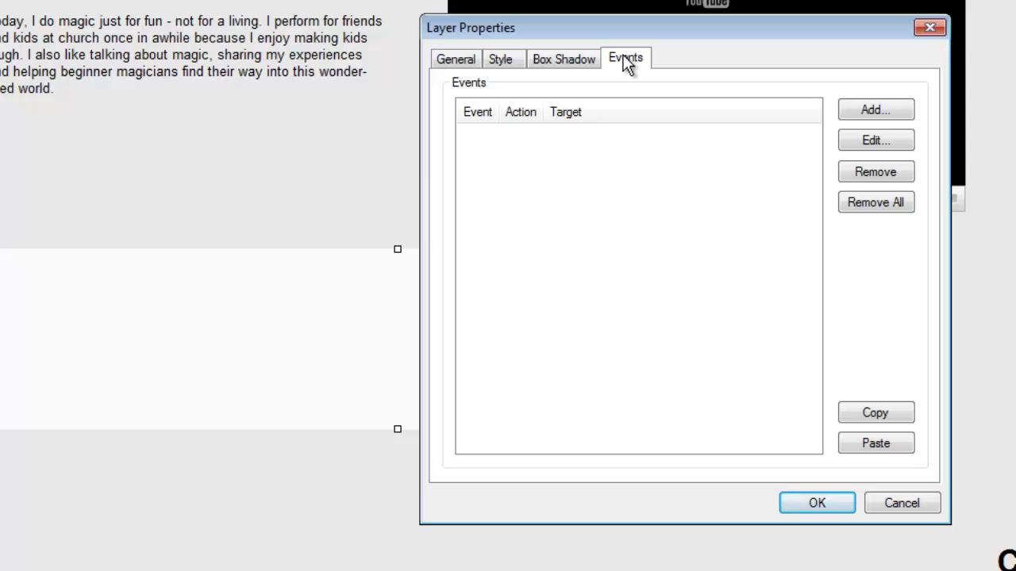
left_click(570, 67)
left_click(505, 60)
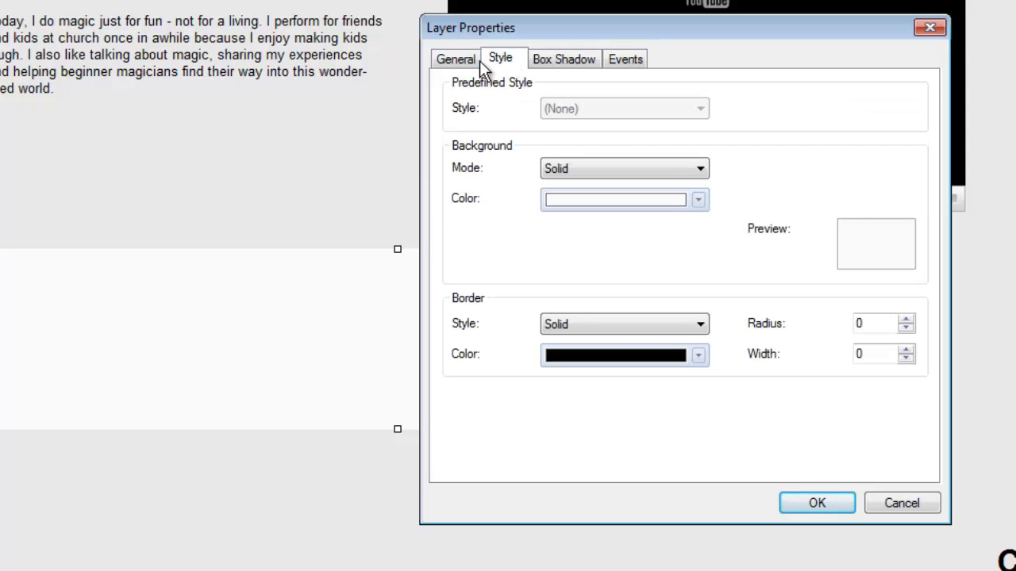
left_click(472, 61)
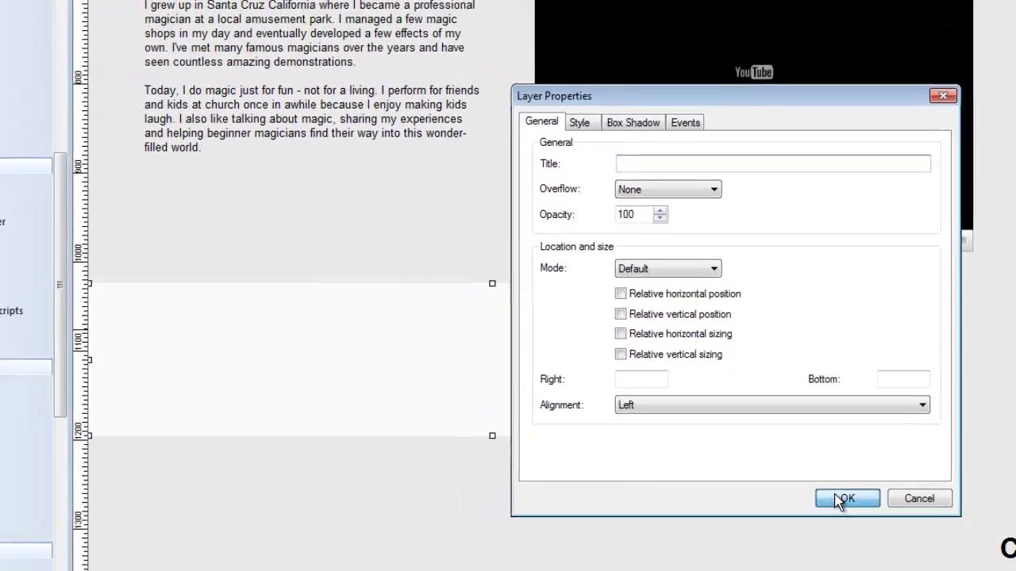
left_click(833, 500)
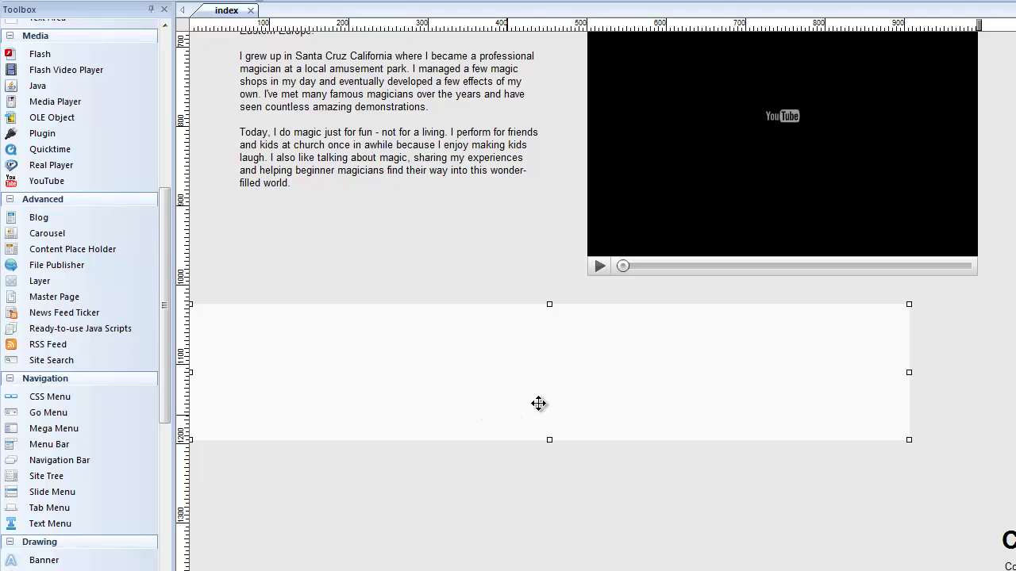
Drag the white layer band to a new spot beneath the biography text and video.
left_click_drag(538, 404, 533, 384)
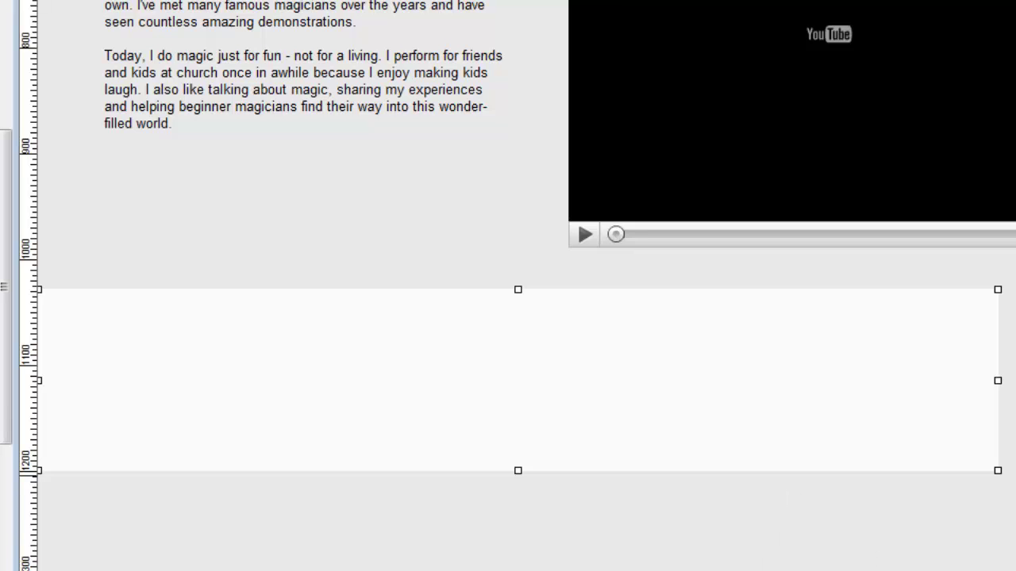
Place the magic-hat logo, Cool Magic Tricks title, copyright line and menu links into the layer.
left_click_drag(1007, 567, 83, 351)
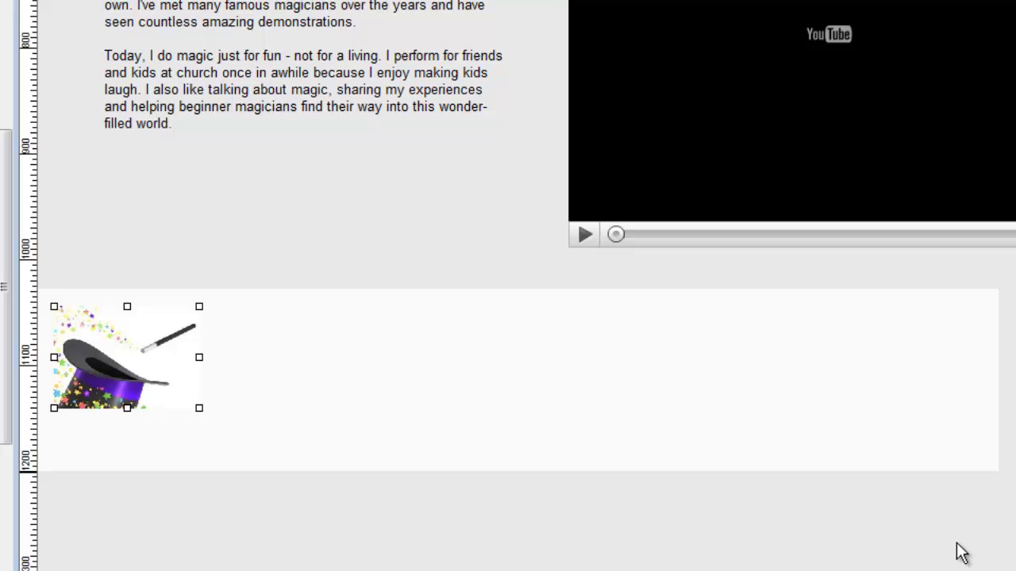
left_click_drag(483, 567, 284, 328)
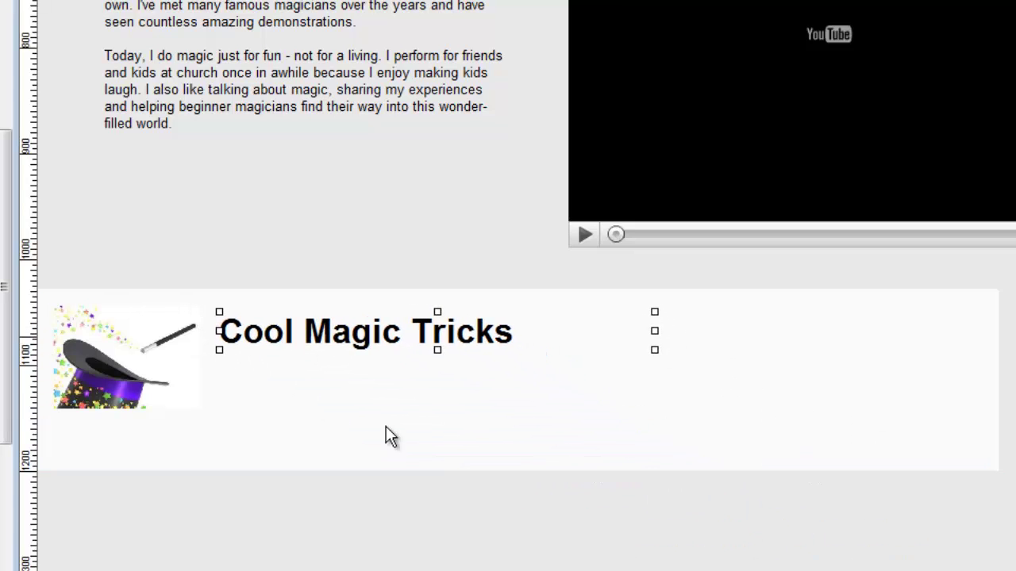
left_click_drag(781, 567, 760, 451)
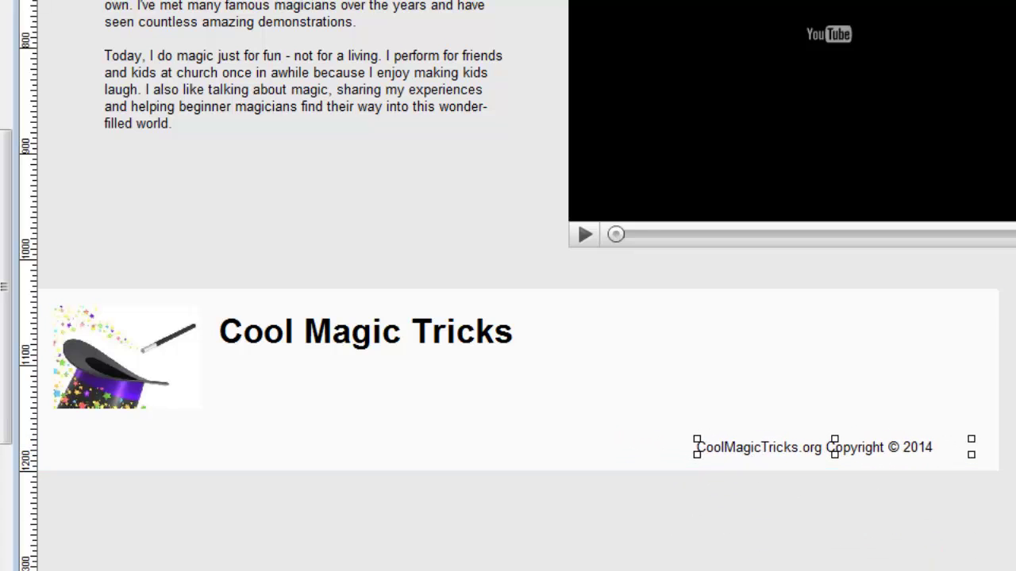
left_click_drag(783, 567, 662, 315)
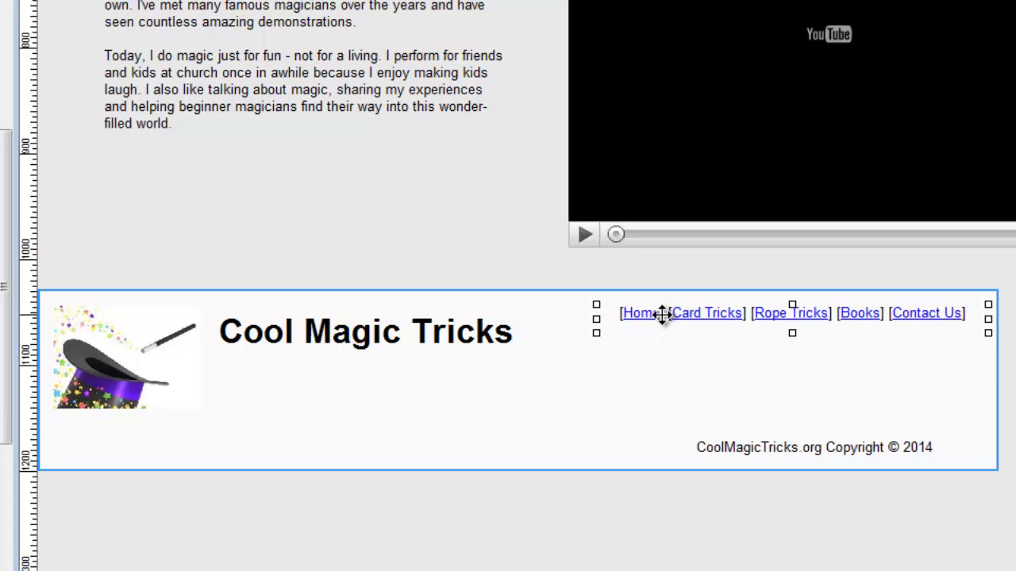
left_click_drag(662, 314, 663, 314)
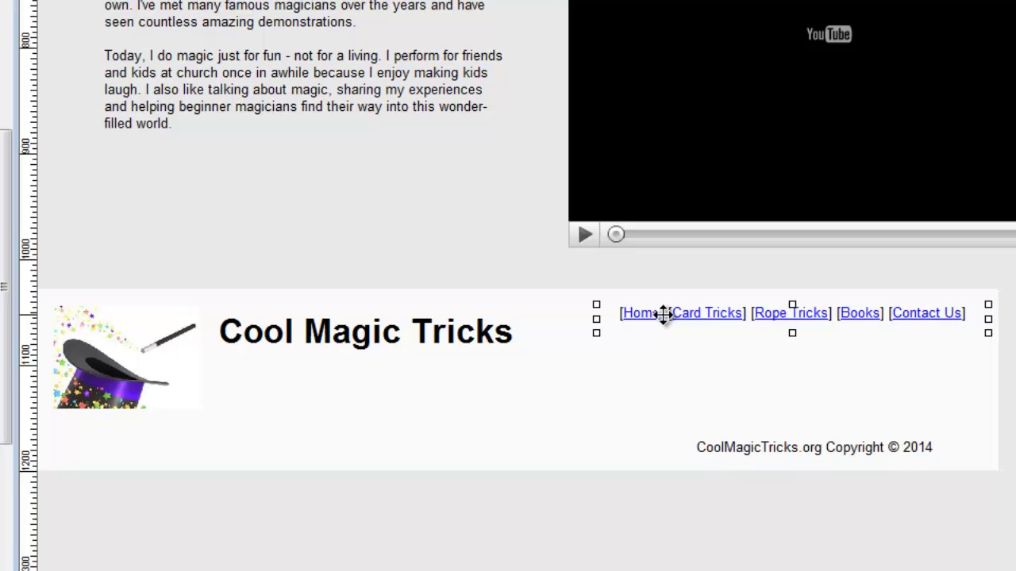
Line up the title and menu links along the footer top, and raise the copyright line slightly.
left_click_drag(415, 333, 417, 332)
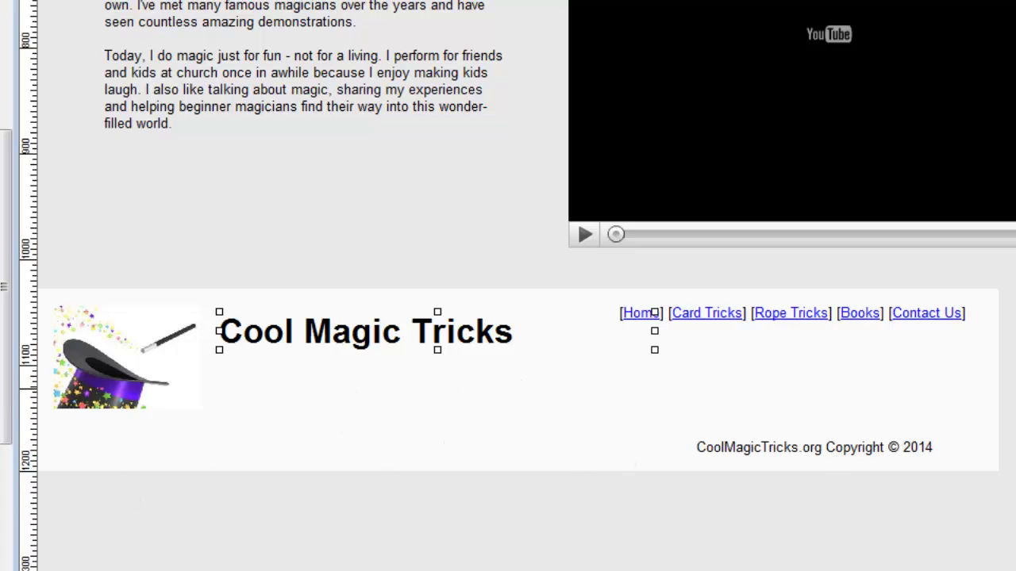
left_click(530, 360)
left_click(336, 326)
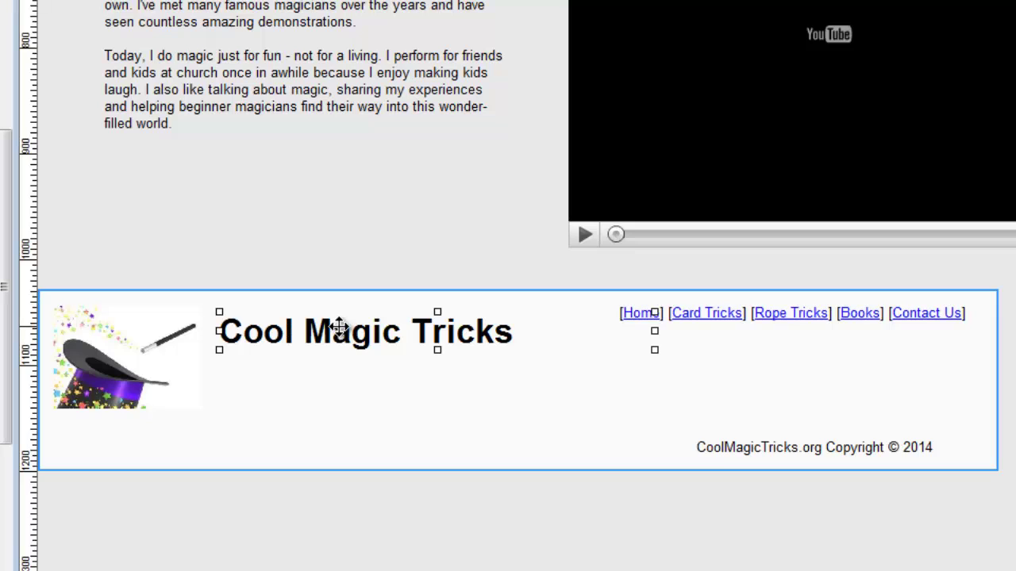
left_click_drag(336, 326, 338, 317)
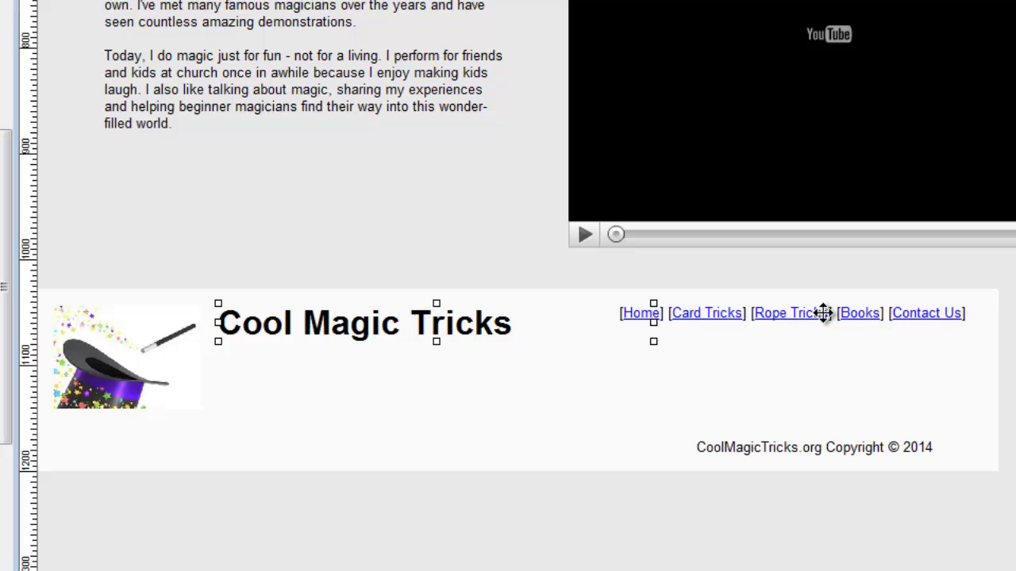
left_click_drag(825, 319, 825, 325)
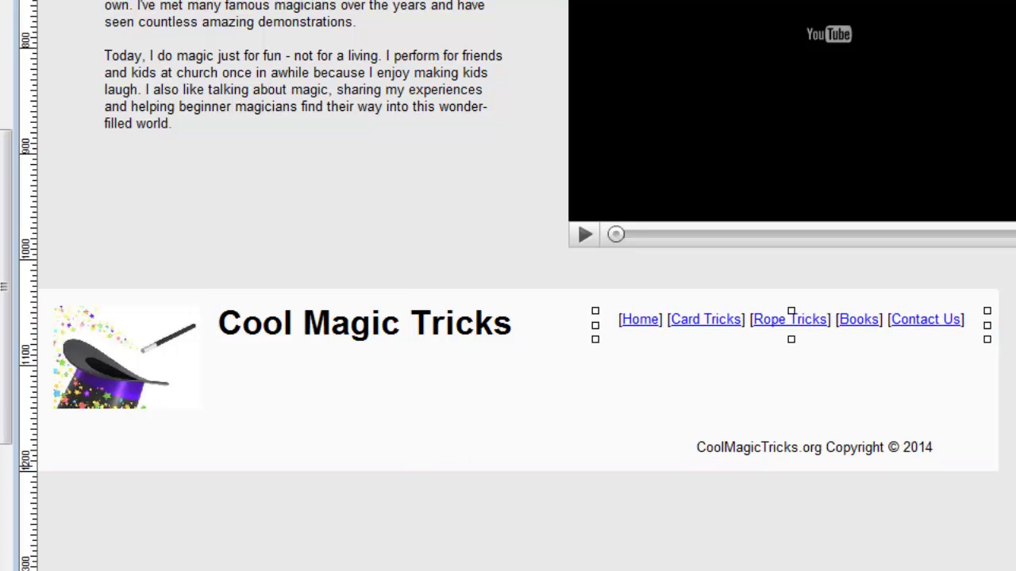
key("Escape")
left_click_drag(757, 448, 756, 427)
Shorten the footer band from the bottom, leaving the copyright line just below it.
left_click(485, 467)
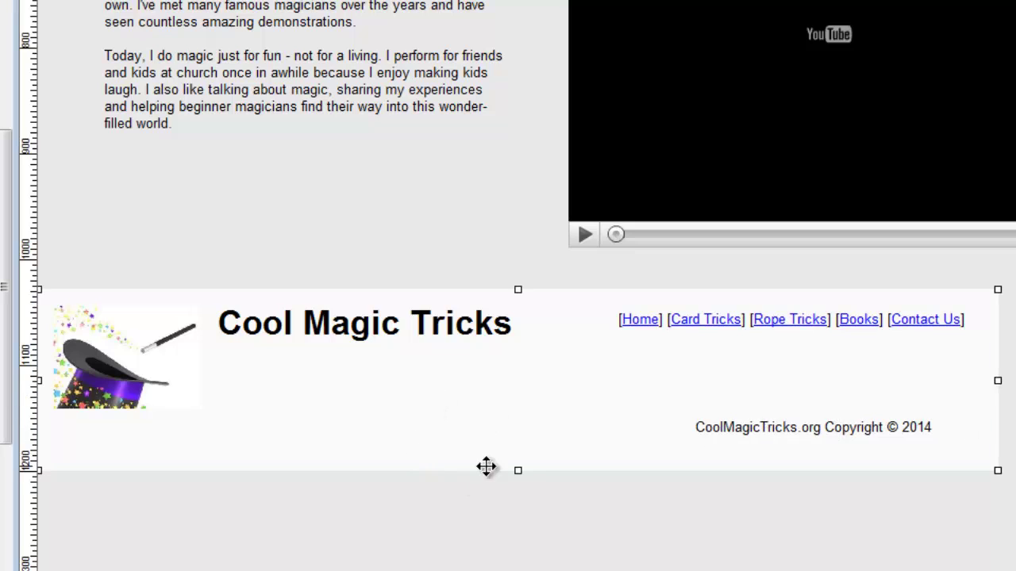
left_click_drag(513, 469, 518, 436)
left_click_drag(754, 420, 756, 402)
left_click(459, 399)
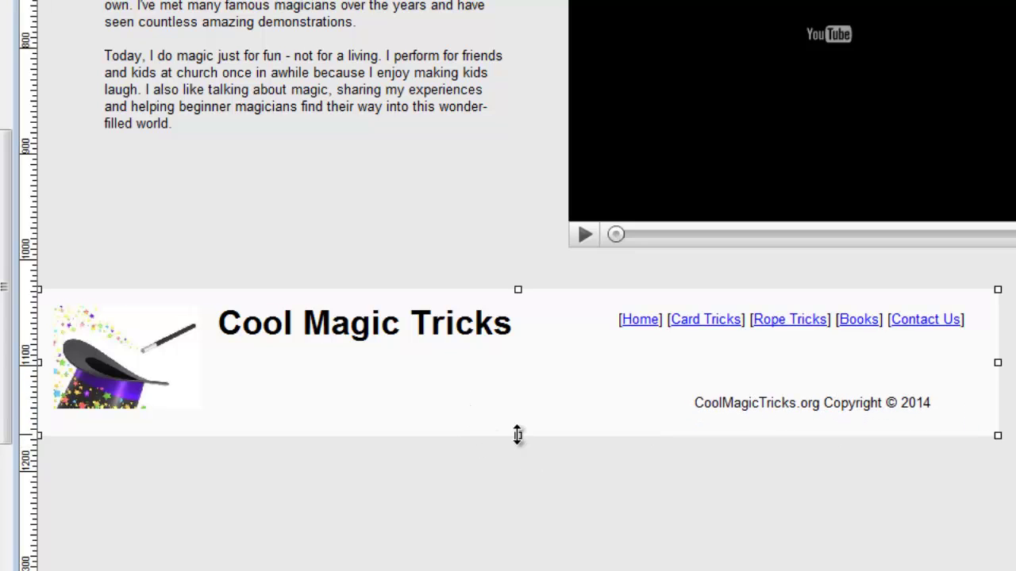
left_click_drag(518, 435, 519, 419)
left_click_drag(722, 401, 685, 433)
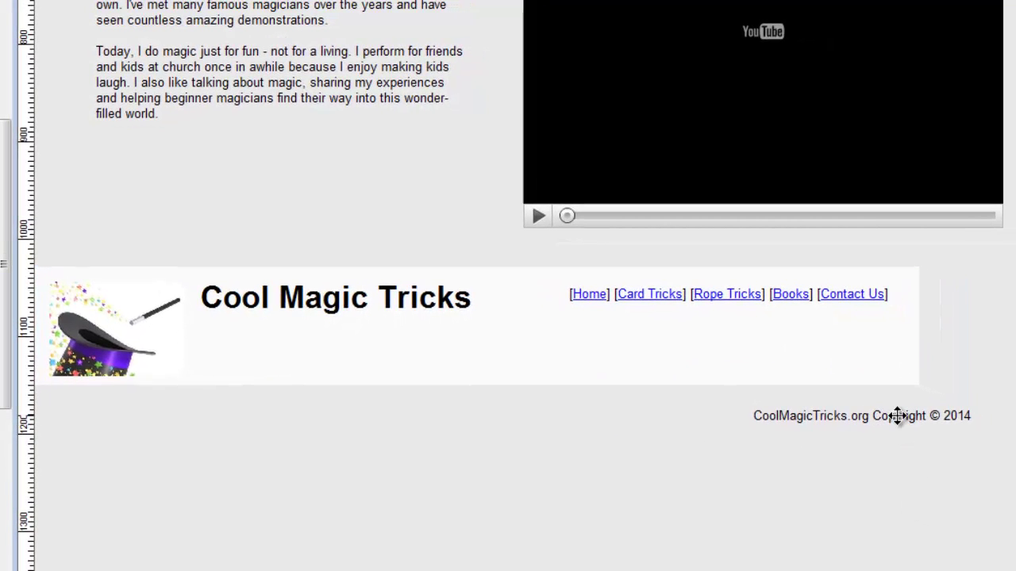
Put the copyright line back inside the footer beneath the menu links, and raise the footer slightly.
left_click(923, 427)
left_click_drag(897, 415, 906, 333)
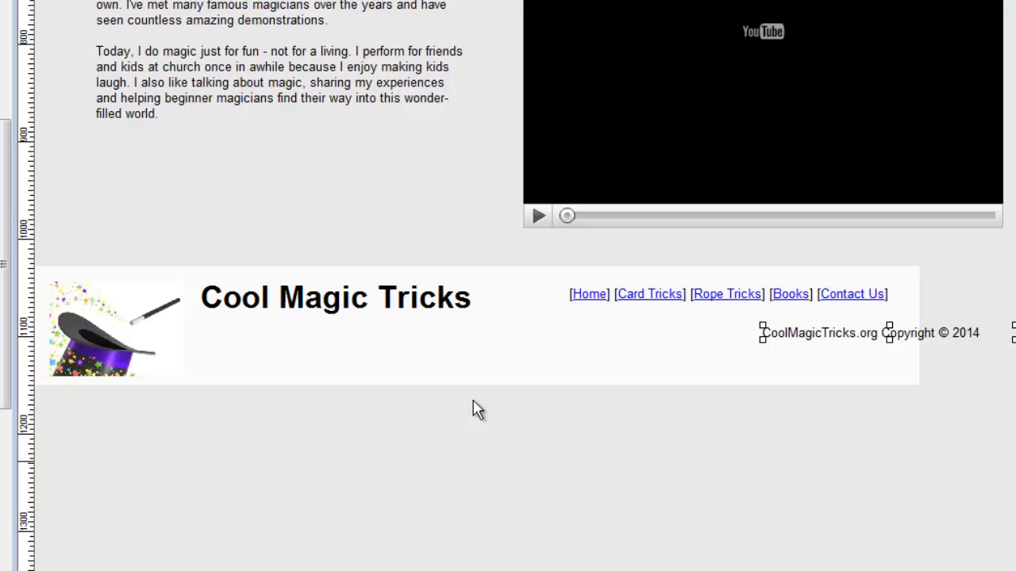
left_click(449, 342)
mouse_move(441, 336)
left_mouse_down()
mouse_move(428, 347)
mouse_move(426, 321)
left_mouse_up()
left_click_drag(928, 333, 812, 352)
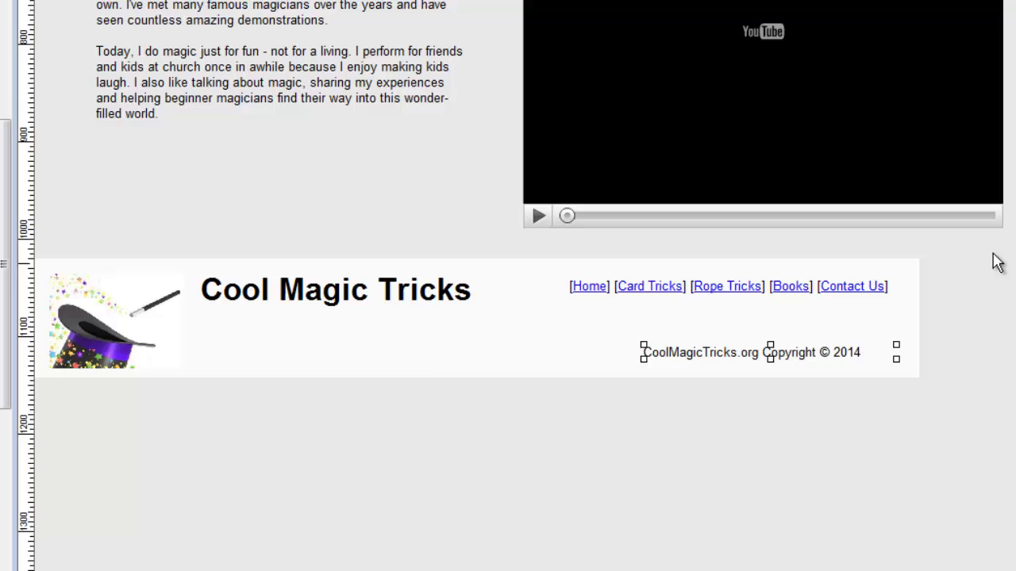
Nudge the hat logo slightly, then select the whole footer layer.
left_click(153, 322)
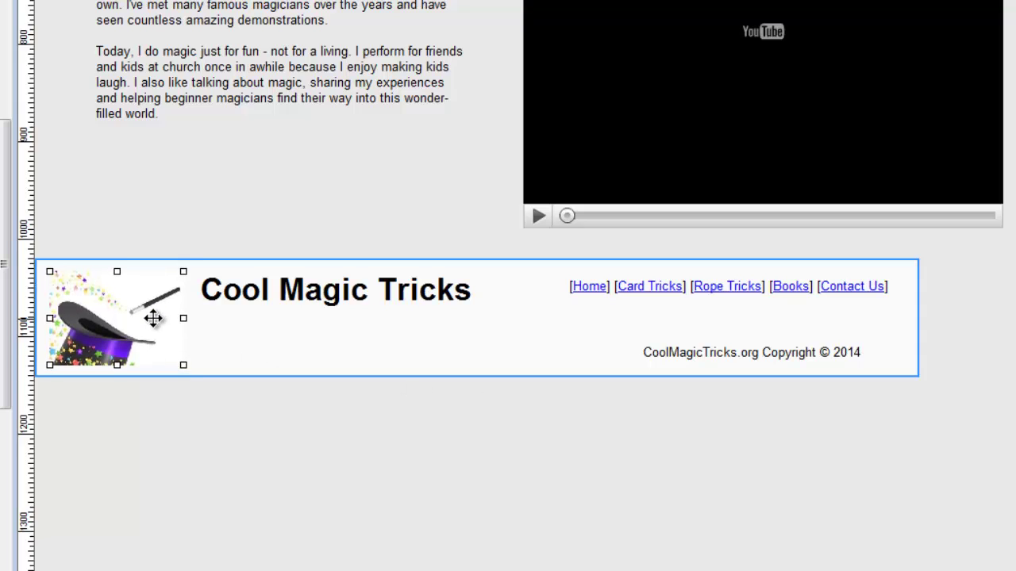
left_click_drag(153, 318, 154, 319)
left_click(261, 453)
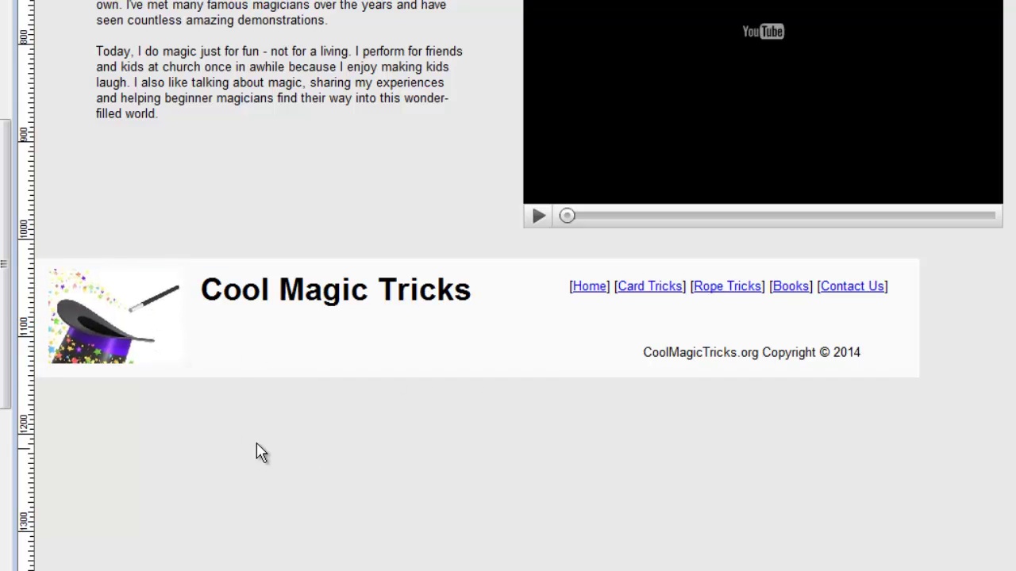
left_click(231, 356)
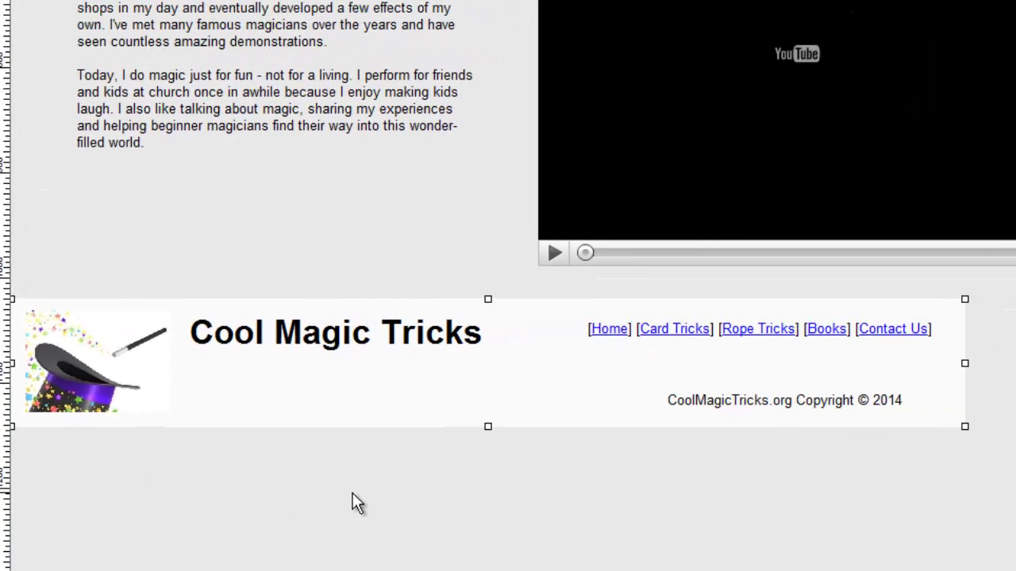
In the footer layer's Style settings, eyedropper pure white #FFFFFF as the background colour.
double_click(300, 370)
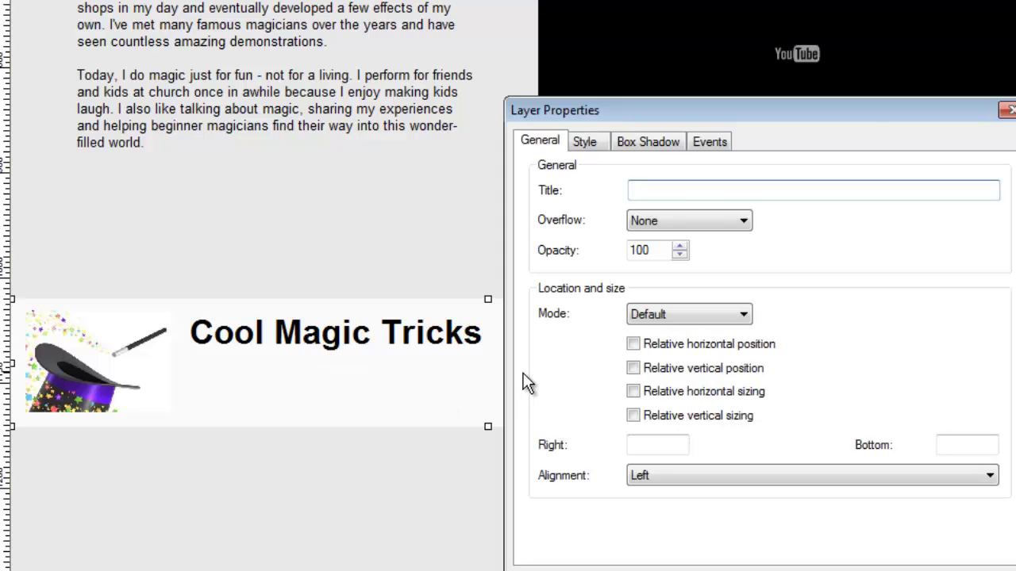
left_click(585, 142)
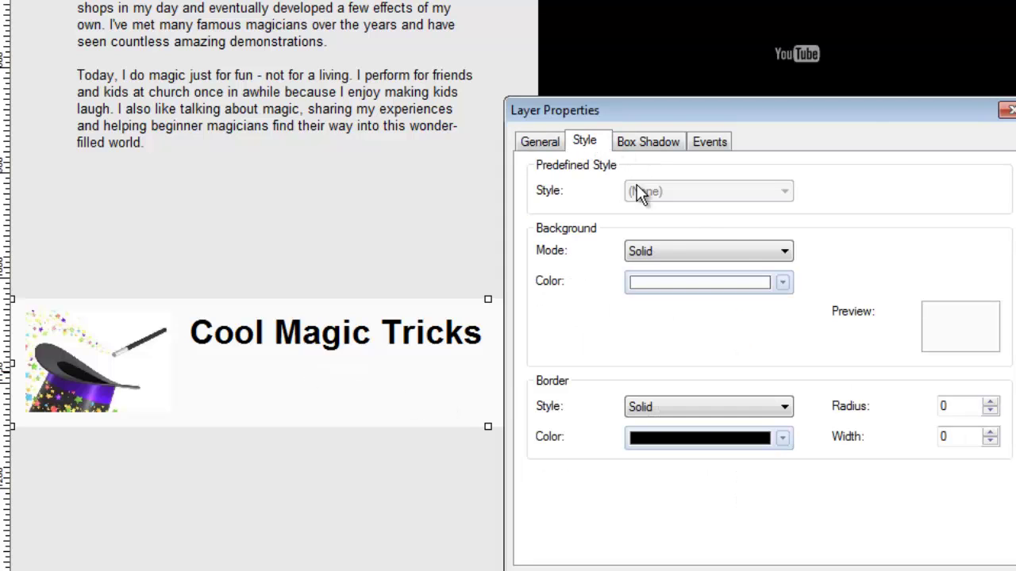
left_click(781, 284)
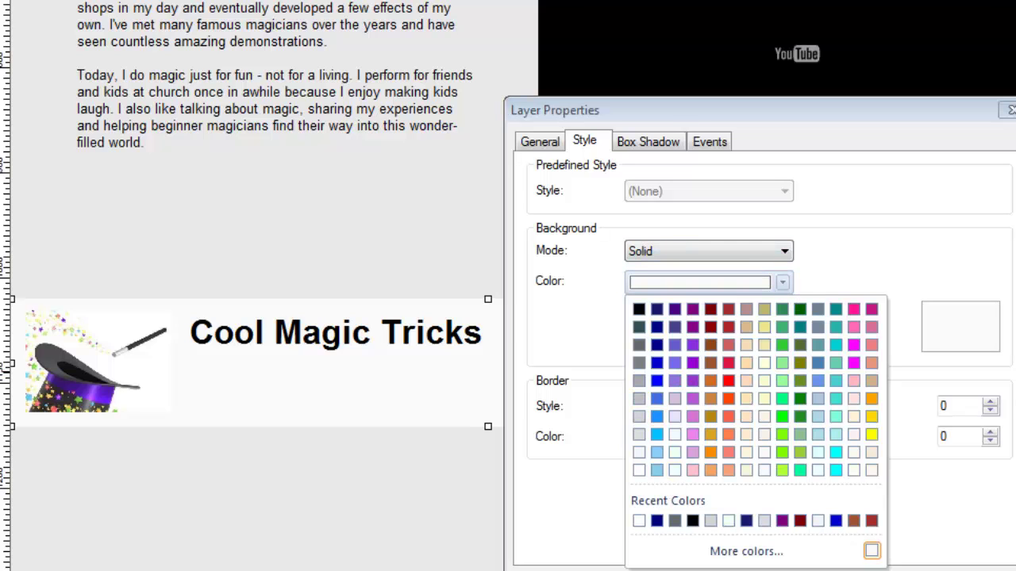
left_click(727, 548)
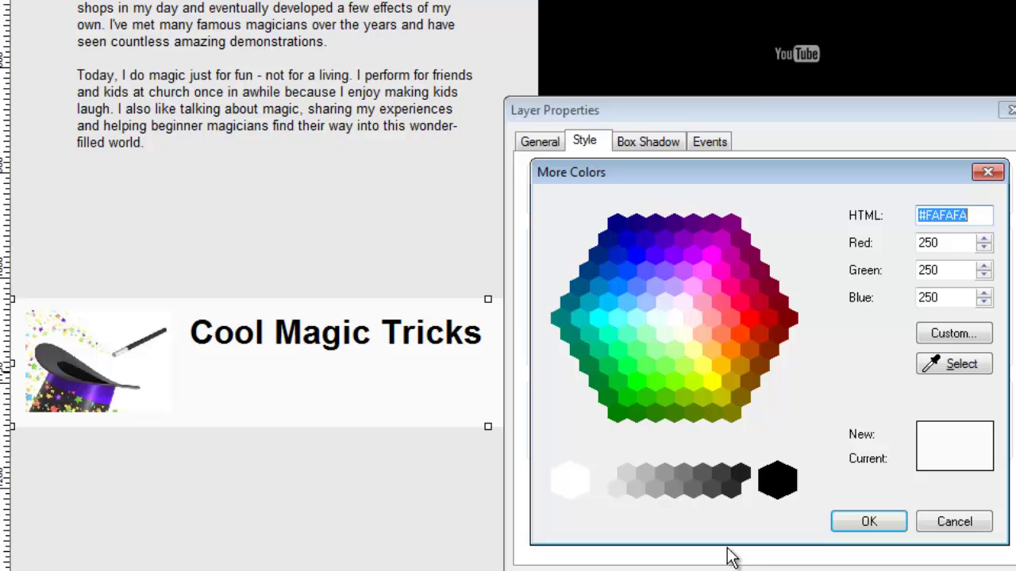
left_click(952, 367)
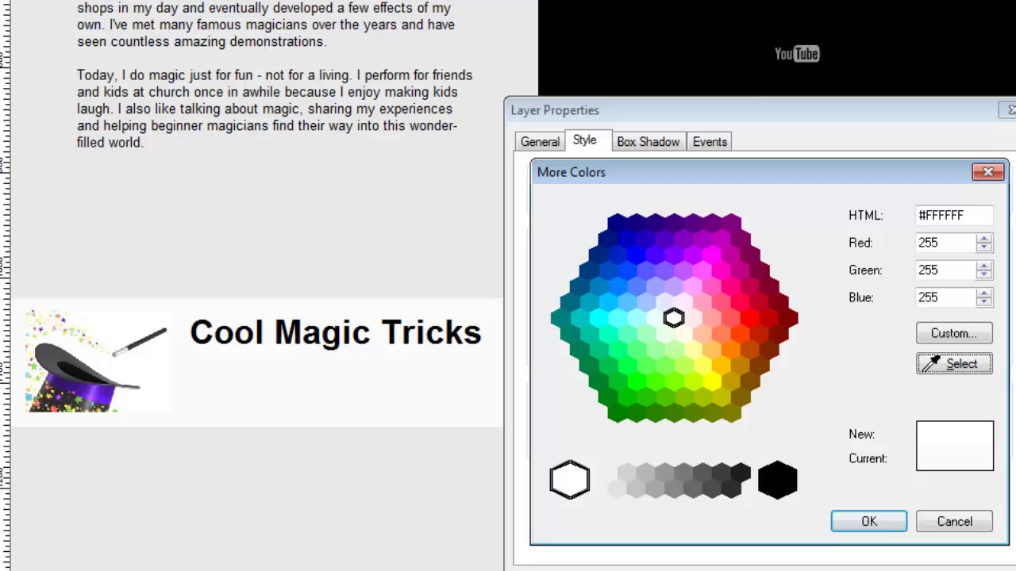
Apply the white #FFFFFF background to the footer, then trim its top and bottom edges slightly.
left_click(886, 521)
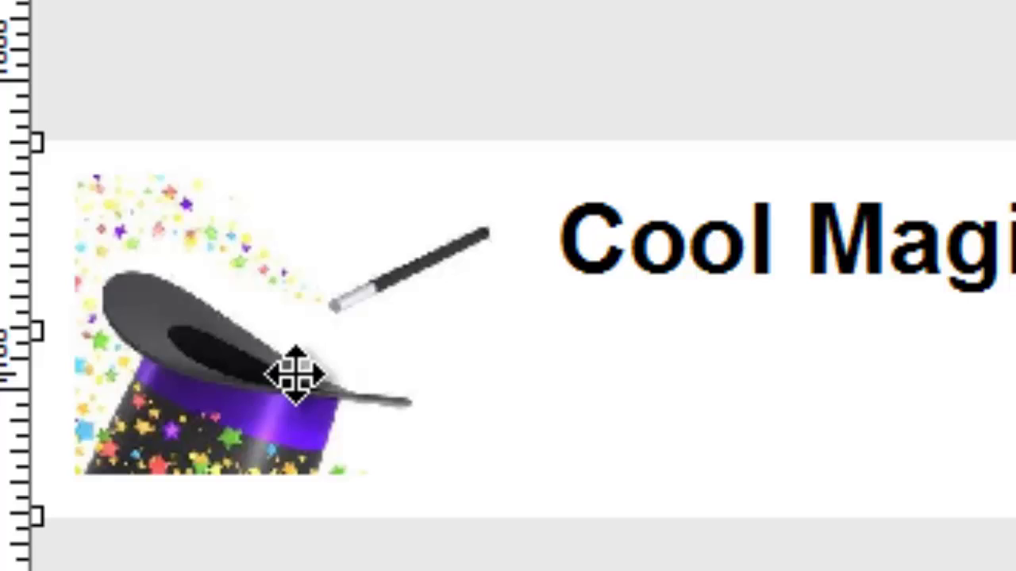
left_click(252, 362)
scroll(251, 362, "down", 4)
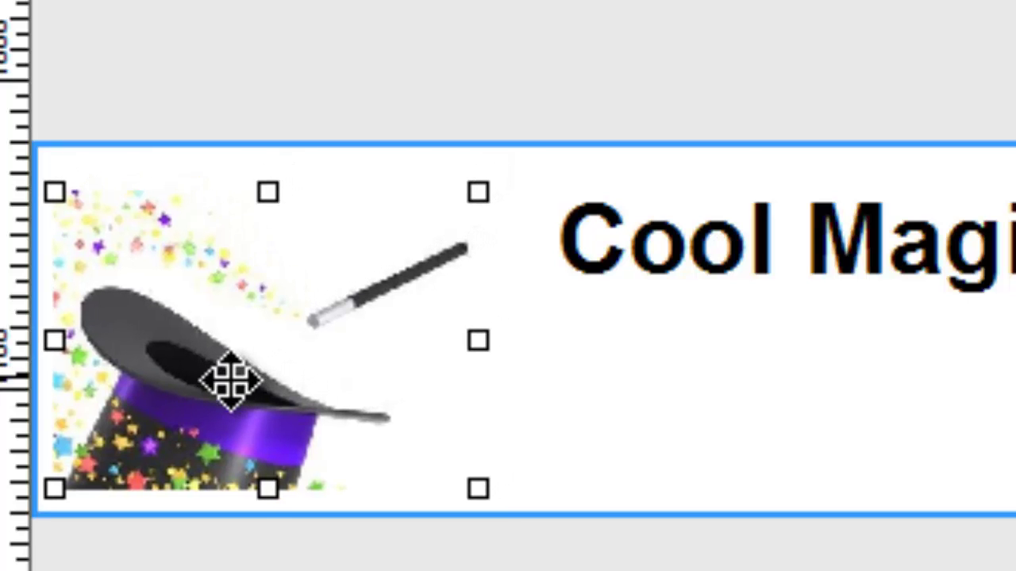
left_click(585, 227)
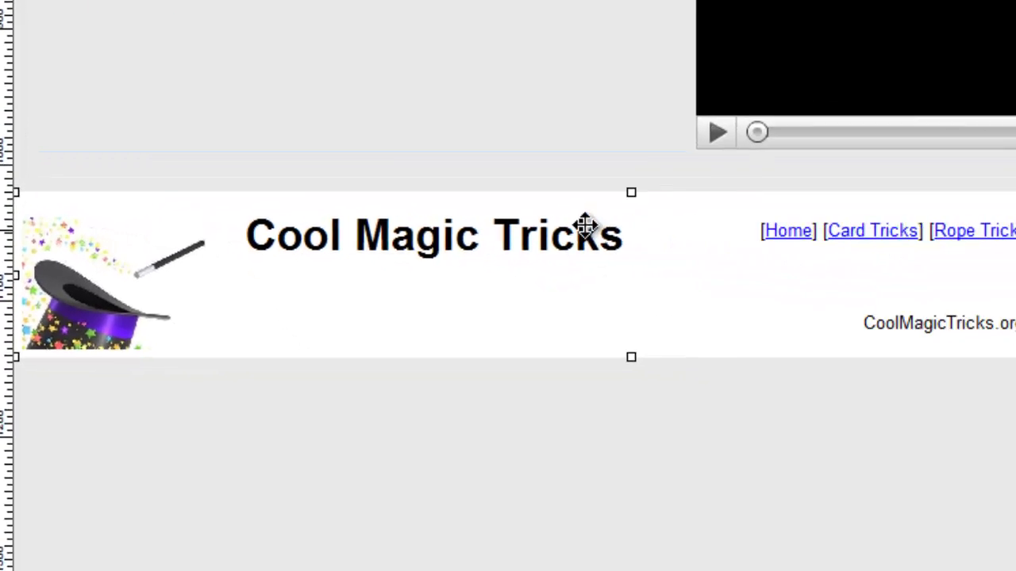
left_click_drag(506, 200, 506, 208)
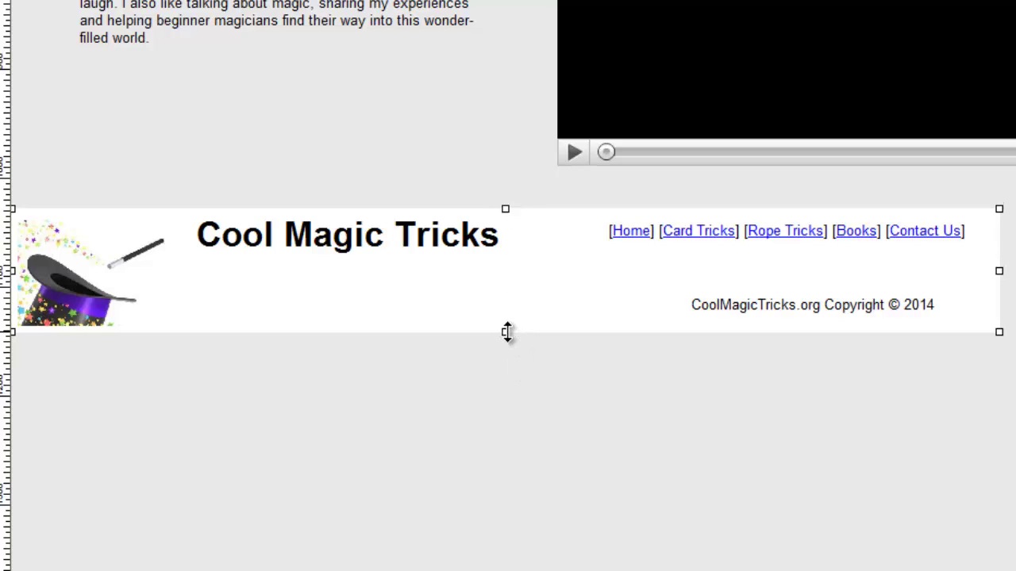
left_click_drag(507, 331, 508, 330)
left_click(1001, 361)
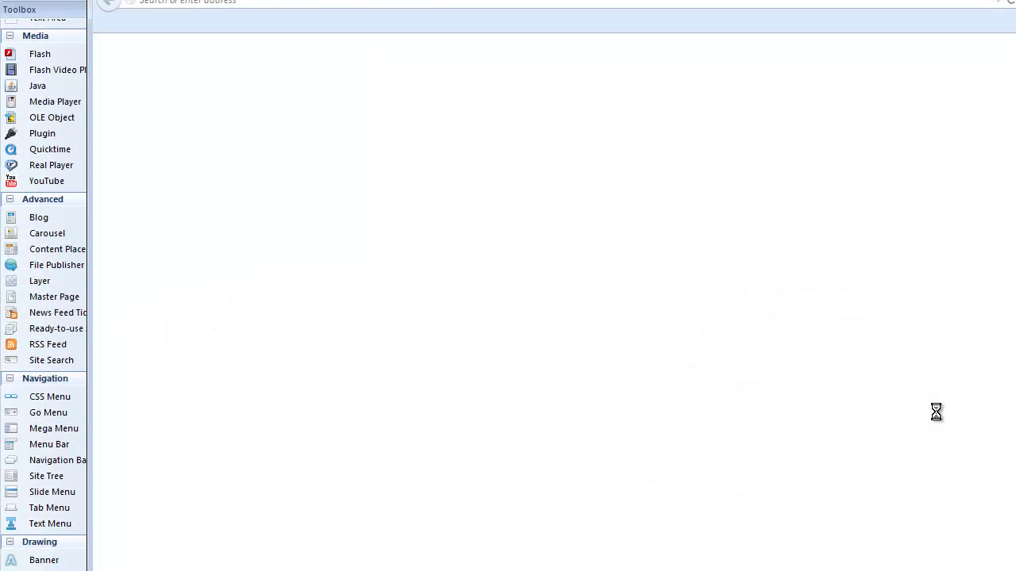
scroll(508, 318, "down", 3)
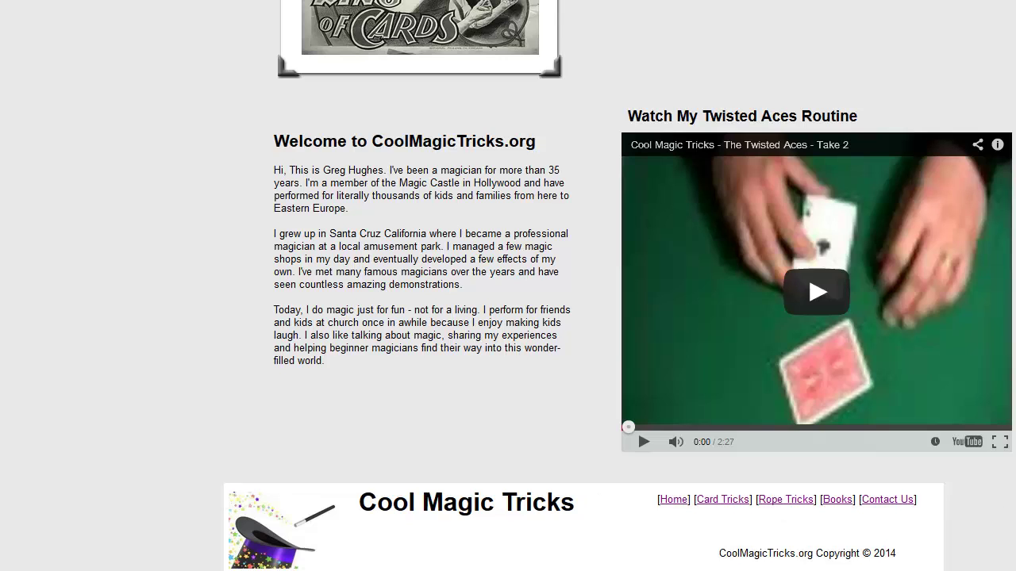
scroll(507, 286, "up", 2)
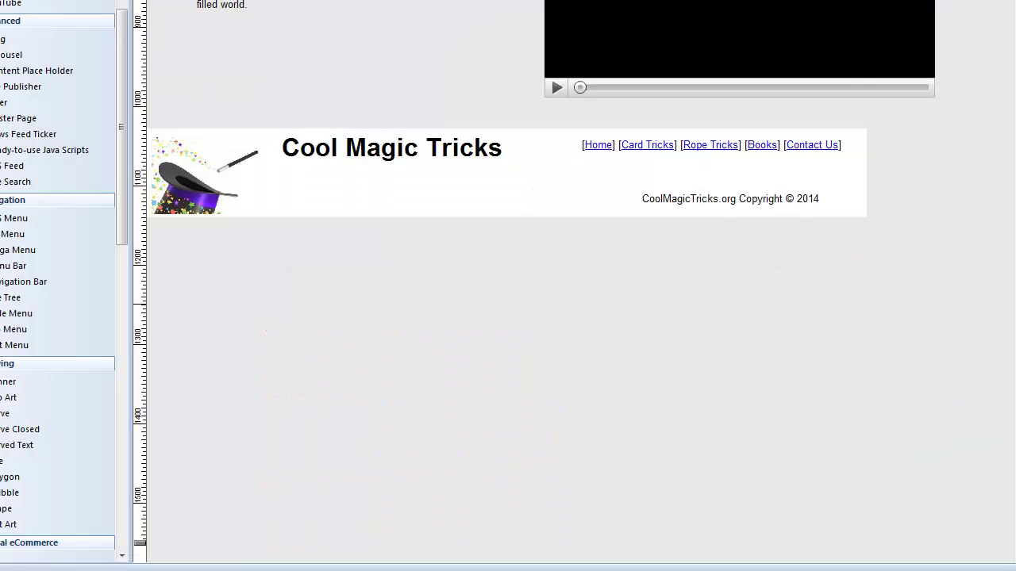
Turn on Relative horizontal sizing in the footer layer's General properties and confirm.
double_click(545, 186)
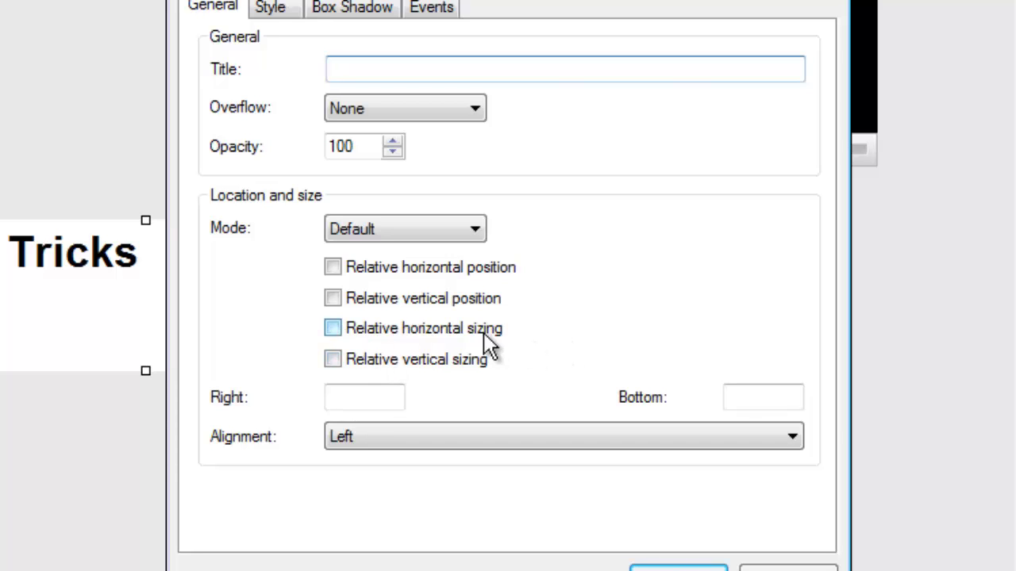
left_click(334, 331)
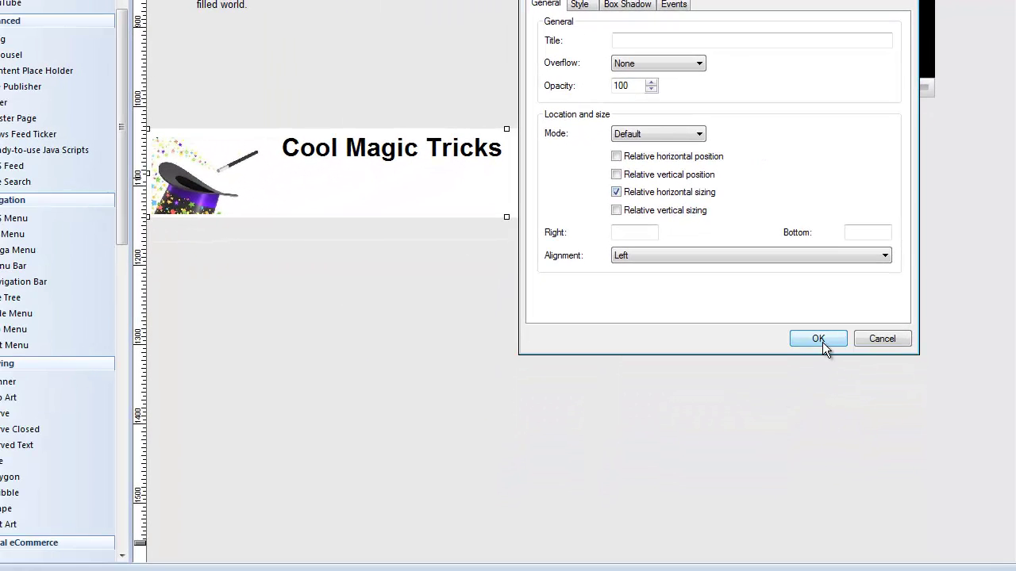
left_click(818, 339)
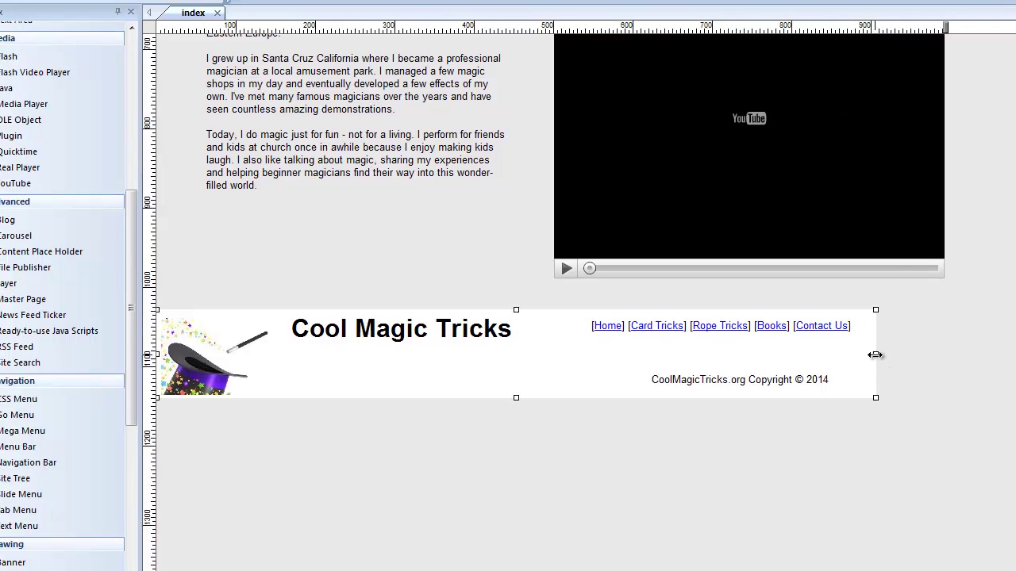
Widen the footer further to the right and move it lower, beneath the video.
mouse_move(874, 354)
left_mouse_down()
mouse_move(945, 353)
mouse_move(928, 353)
left_mouse_up()
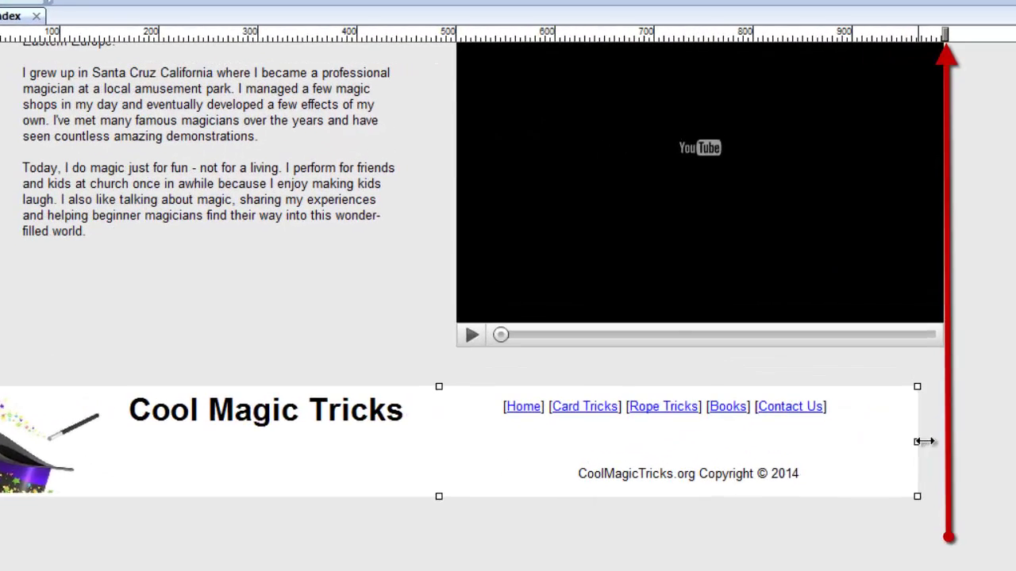
mouse_move(925, 441)
left_mouse_down()
mouse_move(953, 447)
mouse_move(931, 444)
mouse_move(945, 458)
mouse_move(991, 456)
left_mouse_up()
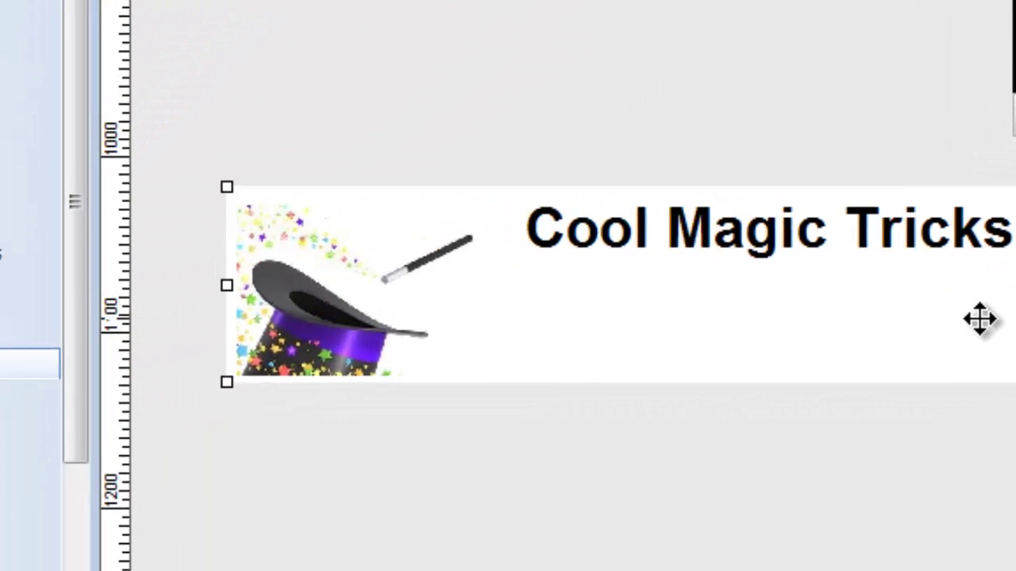
left_click_drag(807, 312, 587, 373)
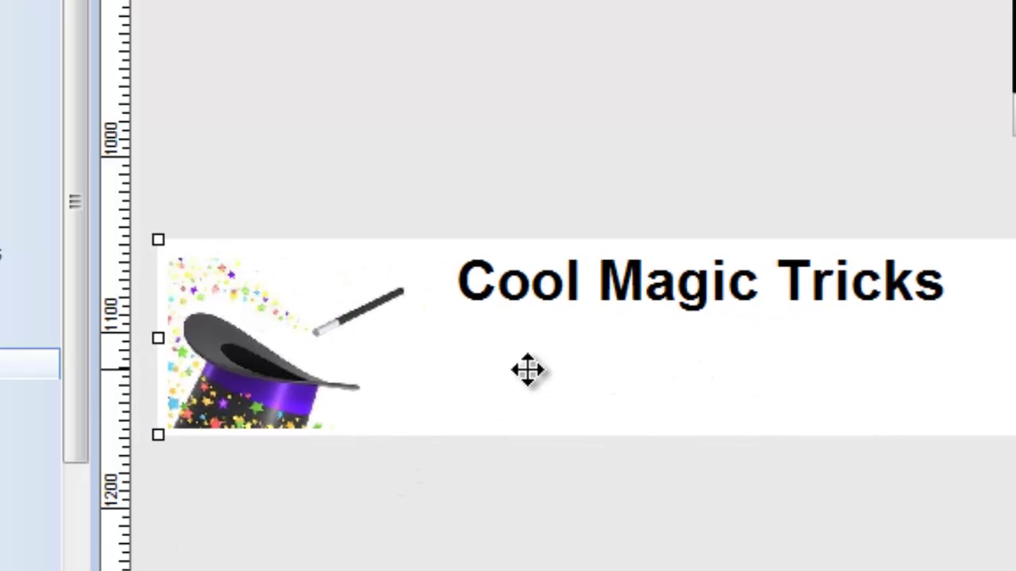
left_click_drag(526, 369, 460, 376)
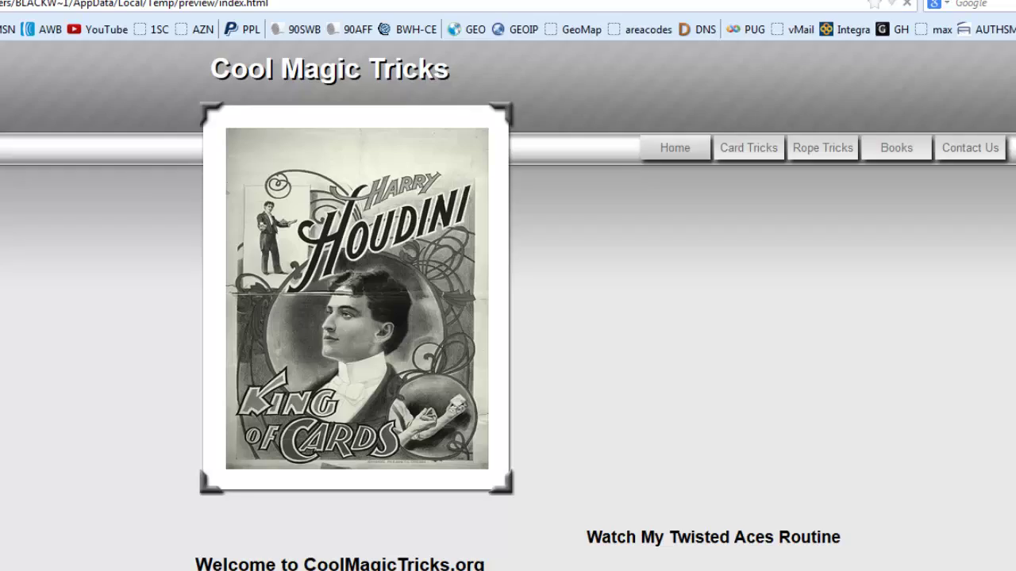
Scroll the browser preview down to the white footer and sideways to check it spans the full width.
scroll(508, 317, "down", 3)
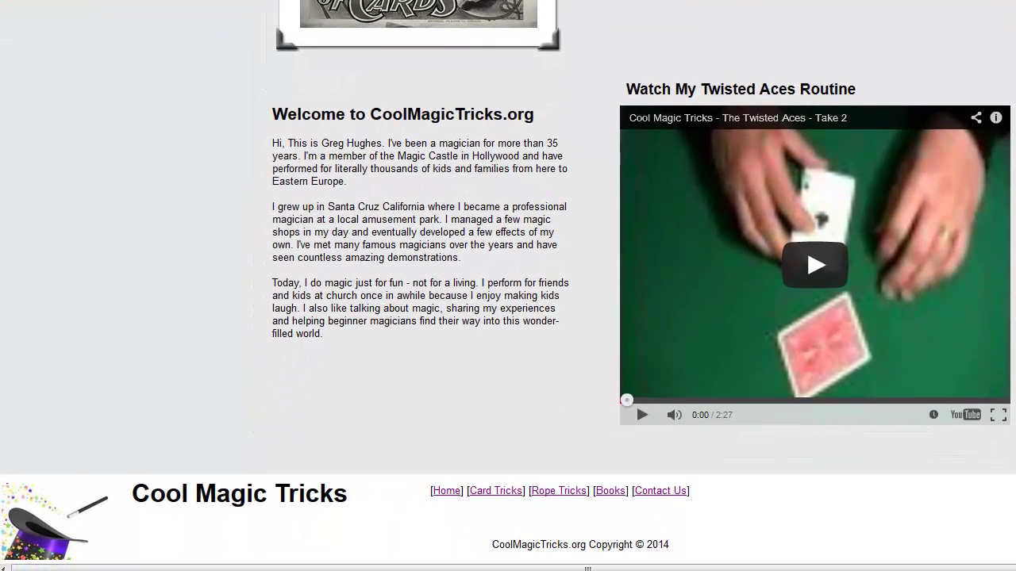
scroll(508, 286, "right", 2)
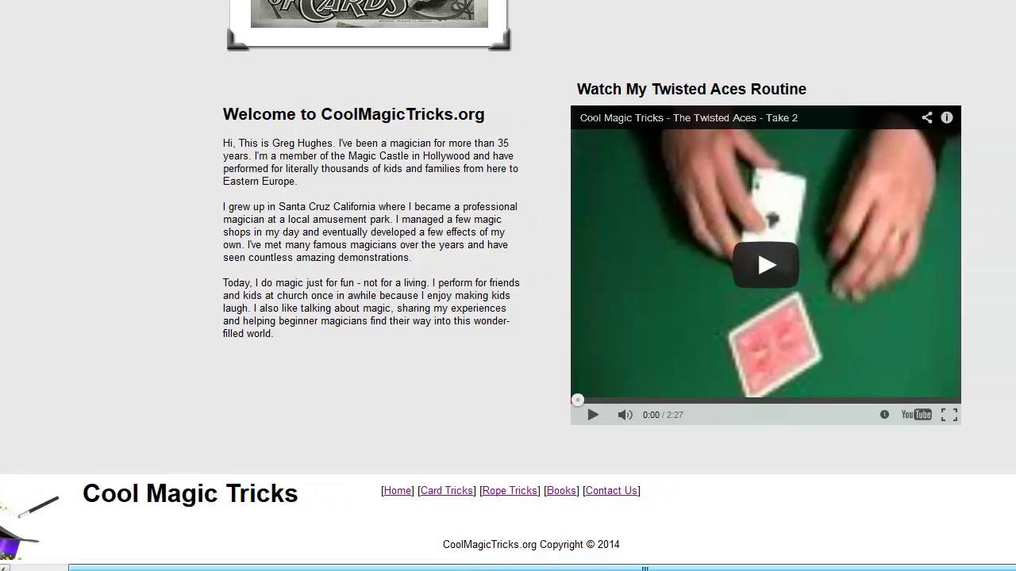
mouse_move(452, 567)
left_mouse_down()
mouse_move(340, 567)
mouse_move(452, 568)
left_mouse_up()
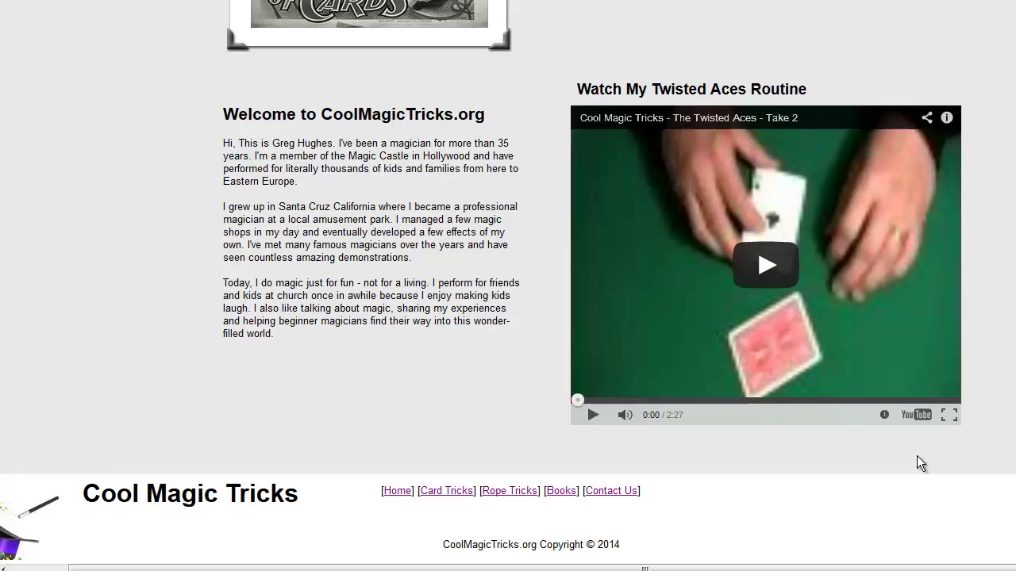
scroll(635, 569, "left", 2)
scroll(634, 568, "left", 1)
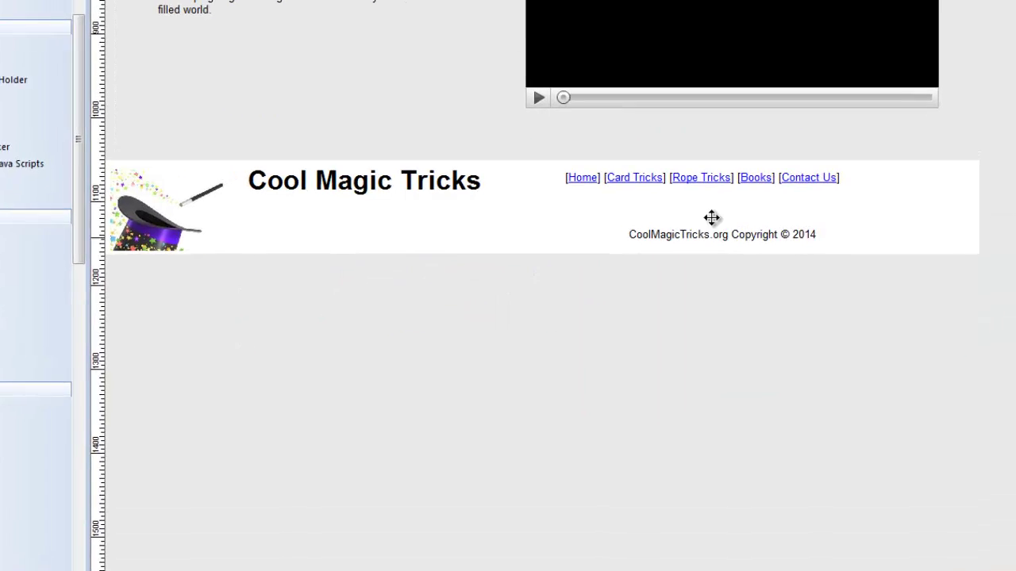
Set the footer layer's alignment to Center and regenerate the page preview with F5.
double_click(583, 210)
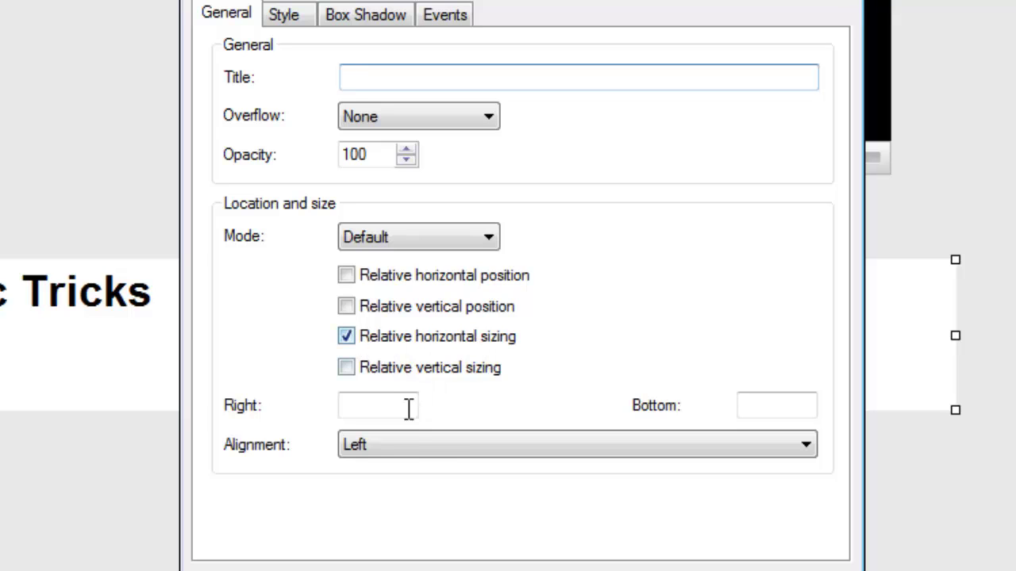
left_click(405, 446)
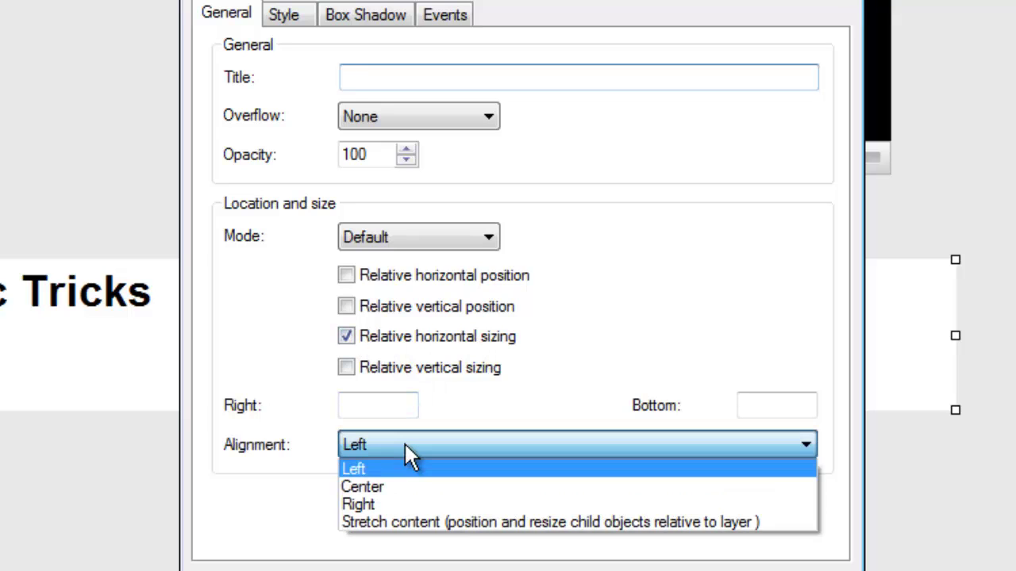
left_click(387, 486)
left_click(691, 570)
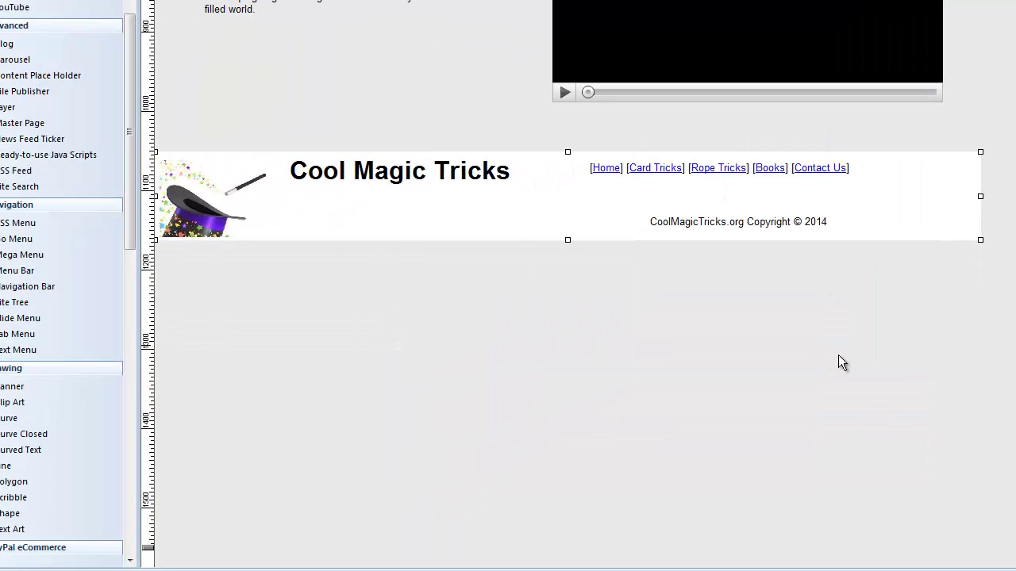
key("F5")
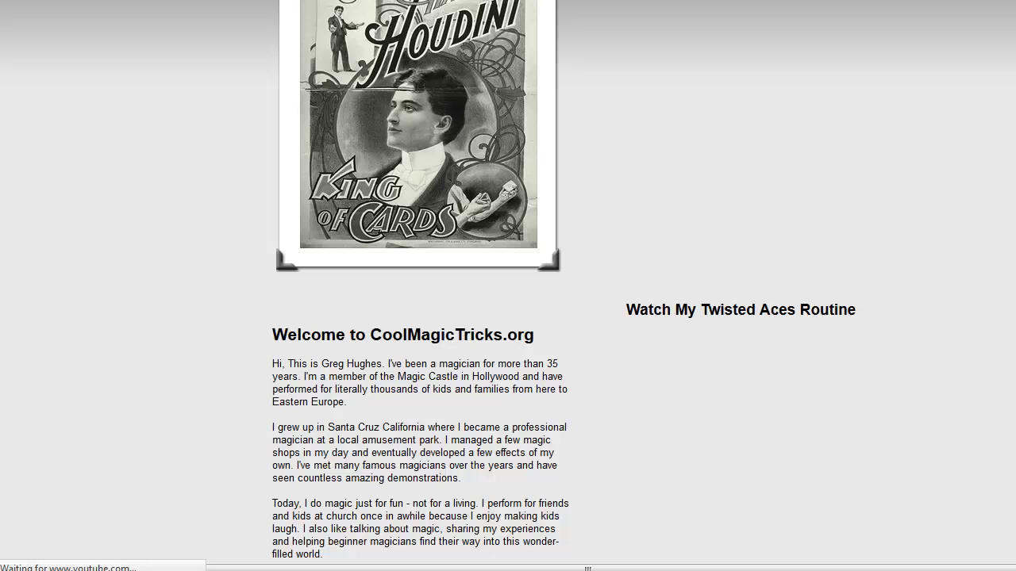
Confirm the footer content is centred in the preview, then close the browser.
scroll(508, 333, "down", 3)
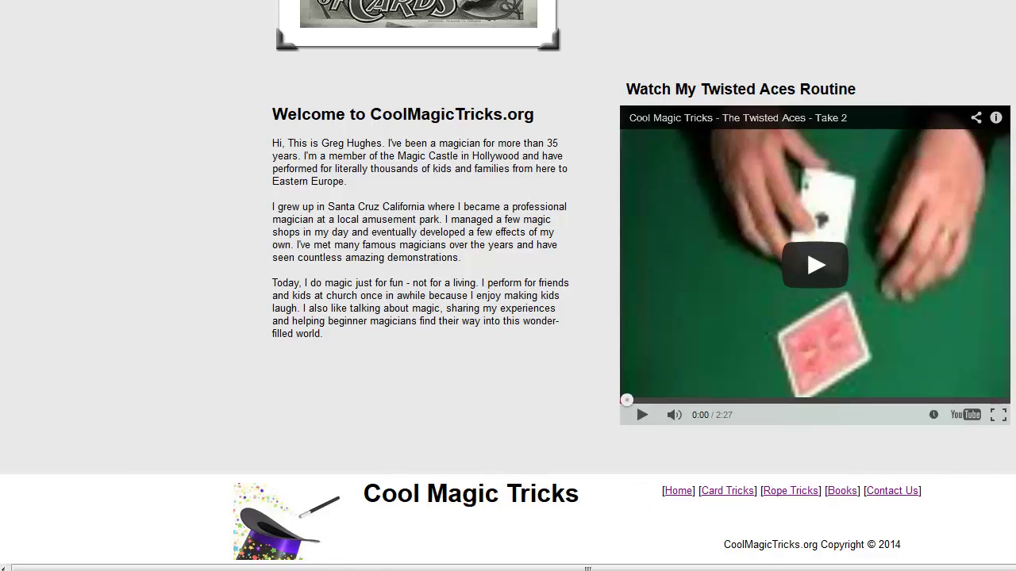
left_click_drag(587, 568, 645, 568)
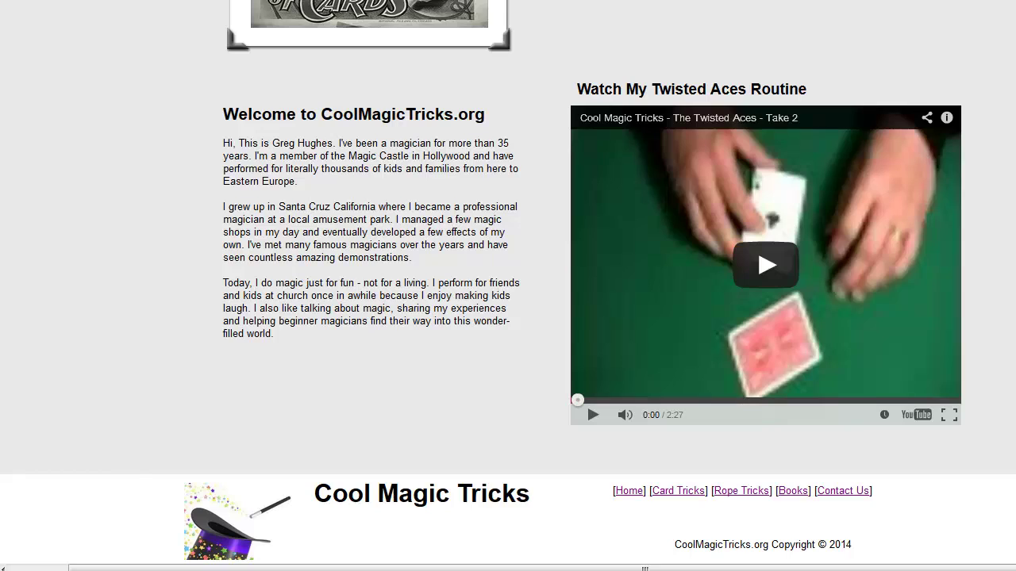
key("alt+F4")
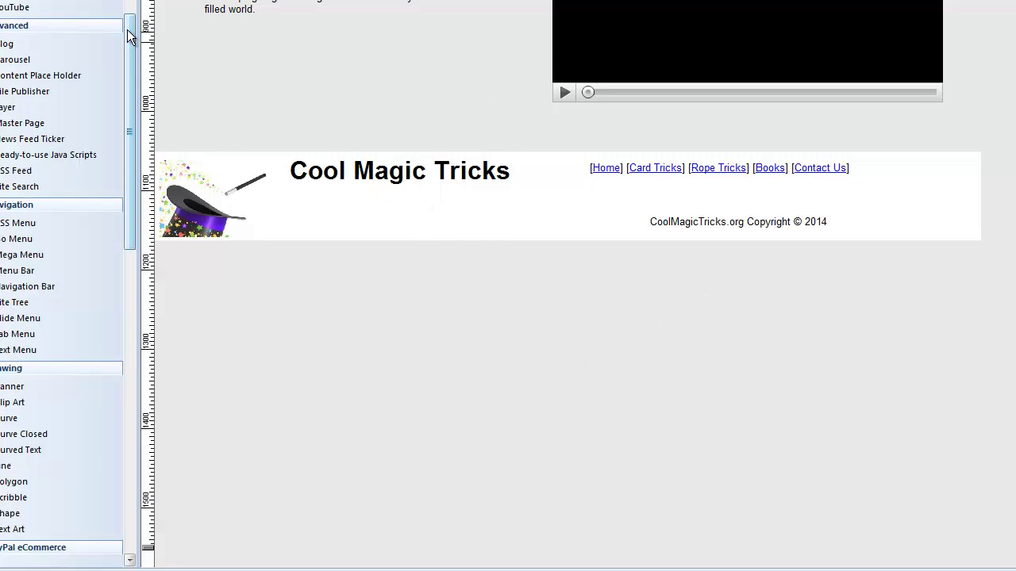
Draw a Content Place Holder below the footer and move it lower into place.
mouse_move(128, 35)
left_mouse_down()
mouse_move(124, 215)
mouse_move(129, 18)
left_mouse_up()
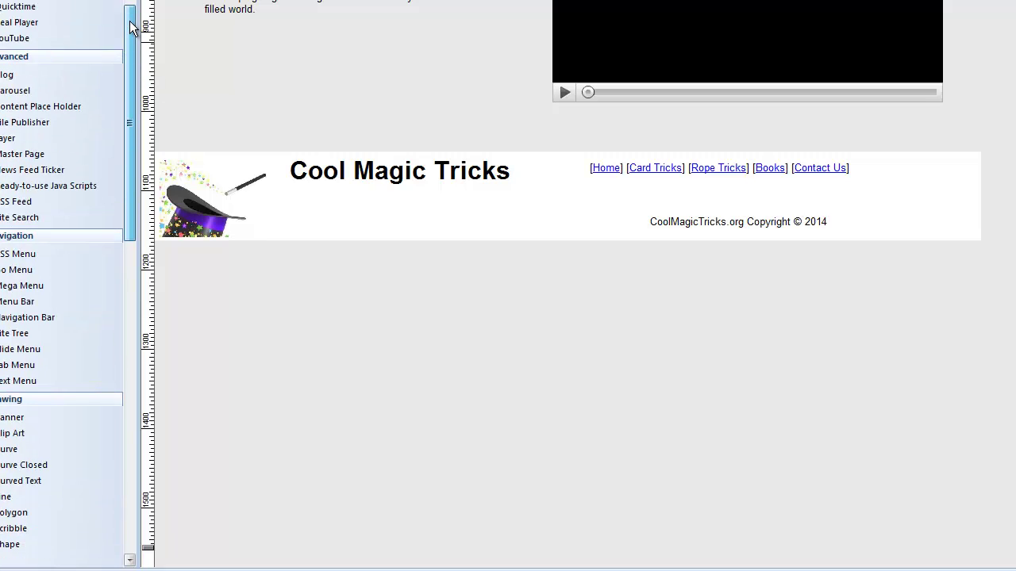
left_click(22, 109)
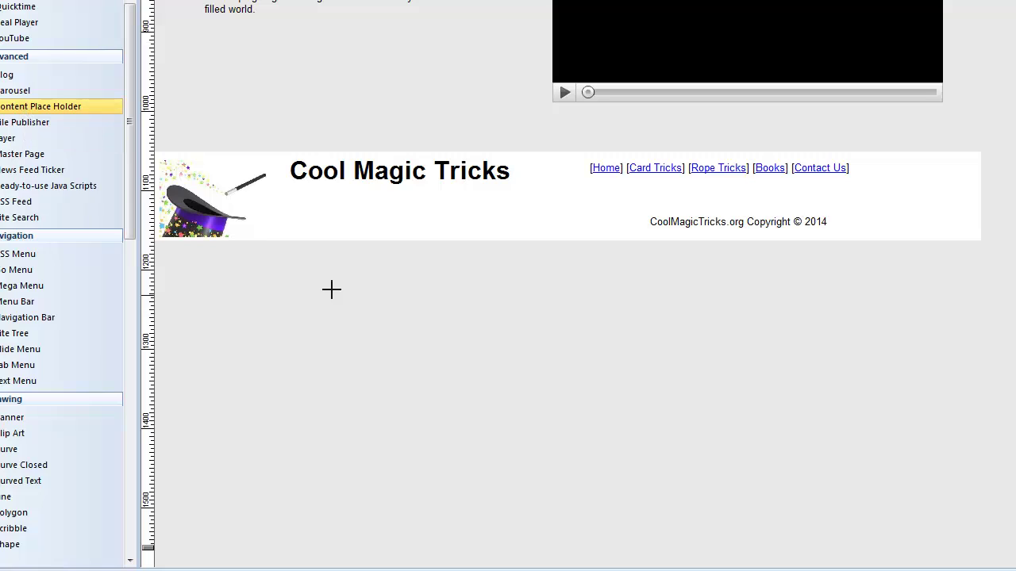
mouse_move(456, 283)
left_mouse_down()
mouse_move(683, 304)
mouse_move(723, 351)
left_mouse_up()
left_click_drag(584, 308, 567, 301)
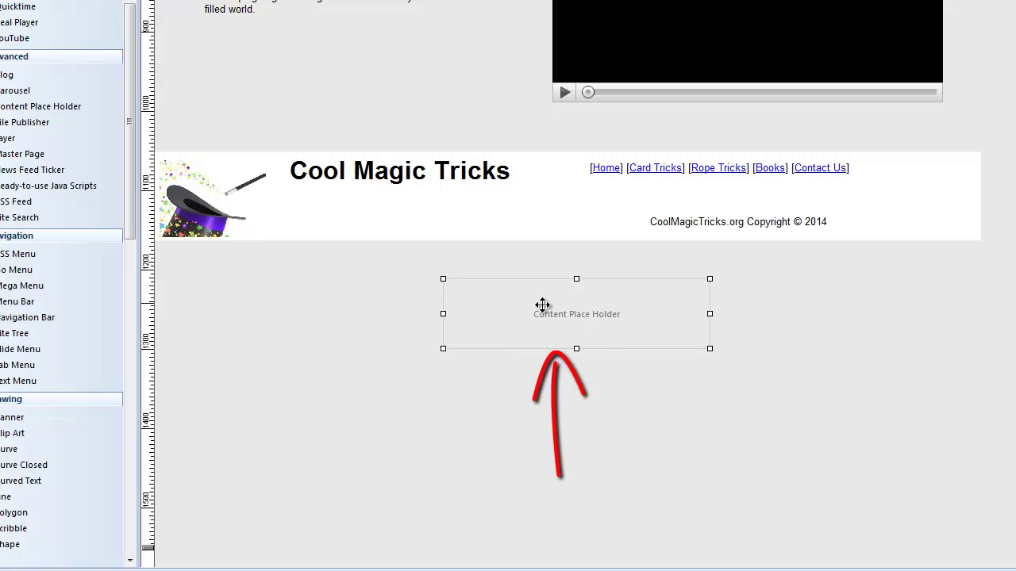
mouse_move(542, 305)
left_mouse_down()
mouse_move(538, 355)
mouse_move(544, 321)
left_mouse_up()
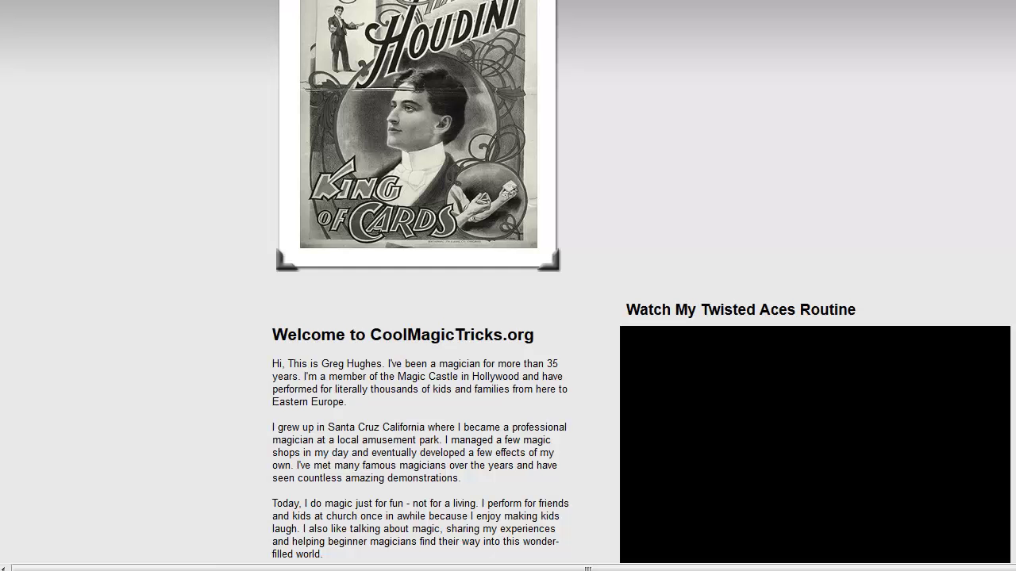
Scroll the preview to the footer and resize the browser window to test the layout.
scroll(508, 285, "down", 5)
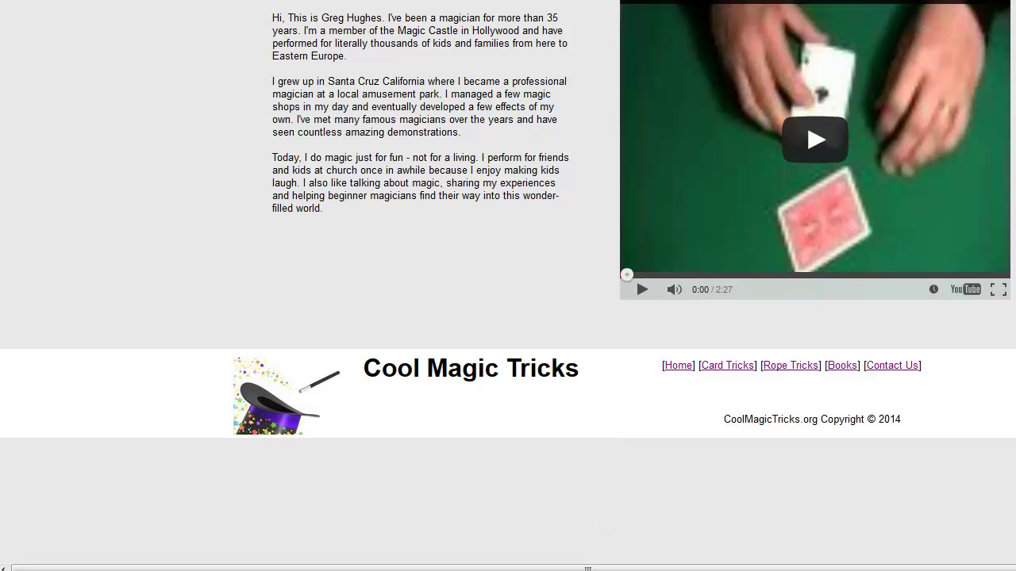
mouse_move(1015, 570)
left_mouse_down()
mouse_move(1015, 557)
mouse_move(902, 540)
mouse_move(1015, 565)
mouse_move(1015, 555)
mouse_move(861, 527)
mouse_move(1015, 539)
mouse_move(839, 540)
mouse_move(998, 550)
mouse_move(1014, 564)
left_mouse_up()
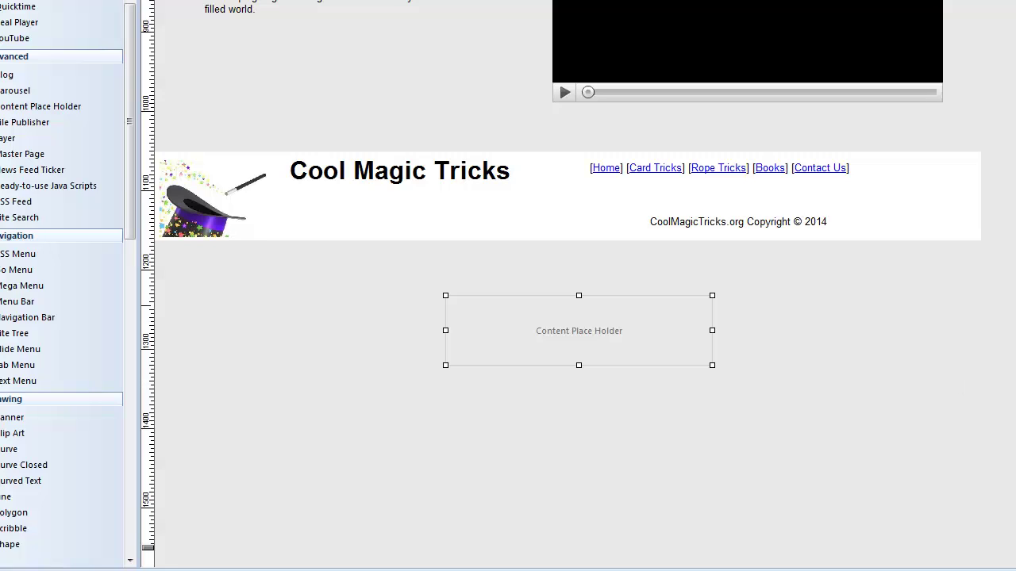
scroll(567, 286, "up", 3)
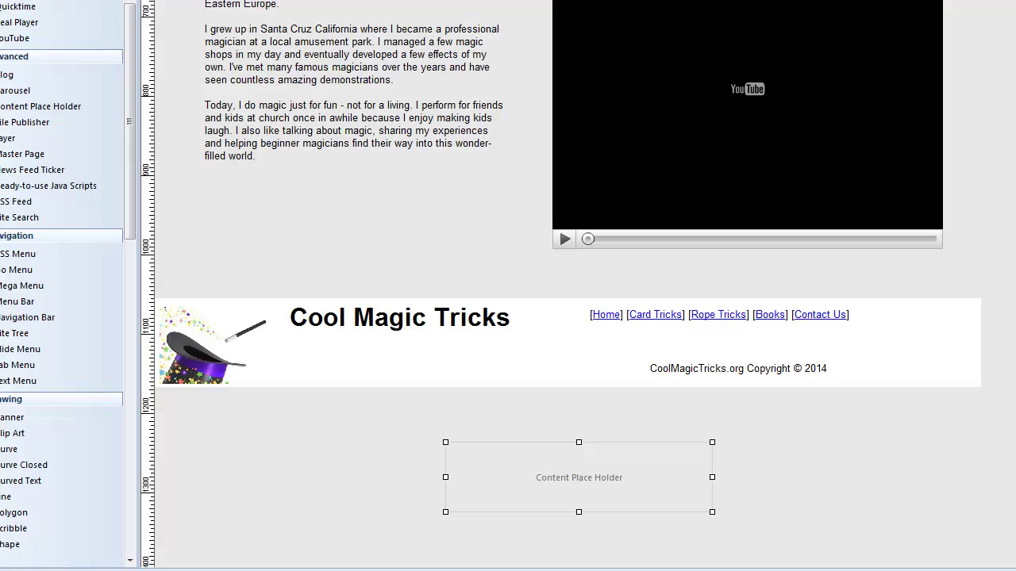
scroll(567, 286, "up", 1)
scroll(567, 286, "down", 3)
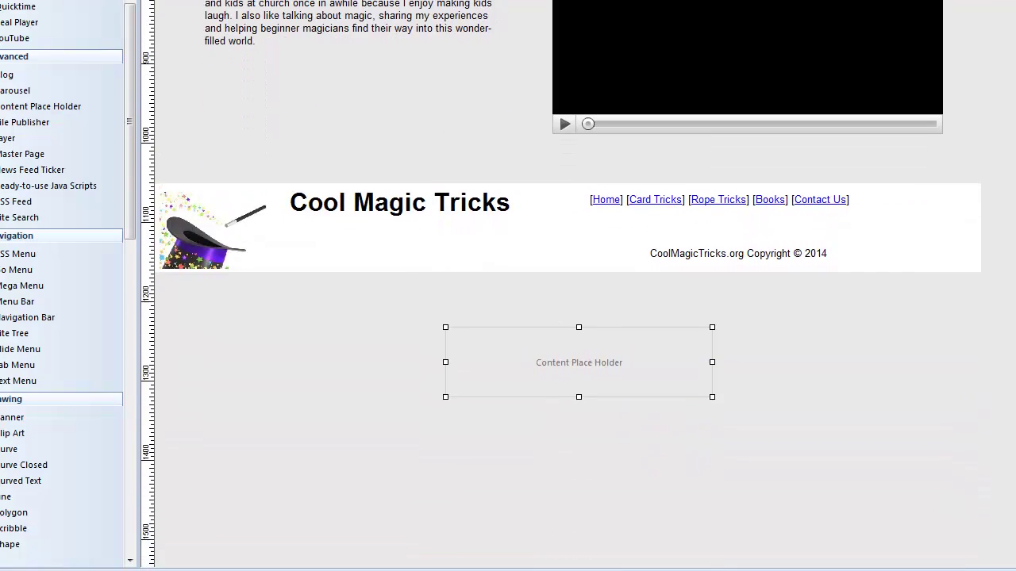